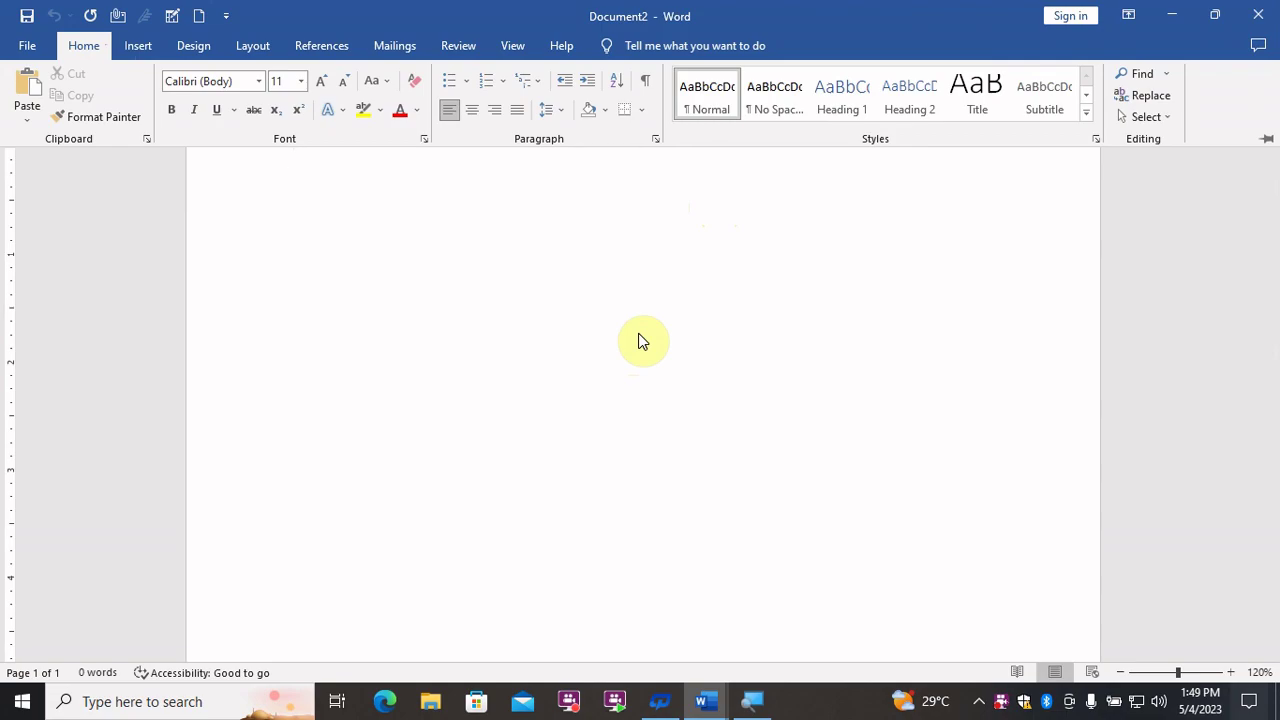
In Page Setup, set the top, bottom, left and right margins all to 0.
{"action": "left_click", "coordinate": [253, 46]}
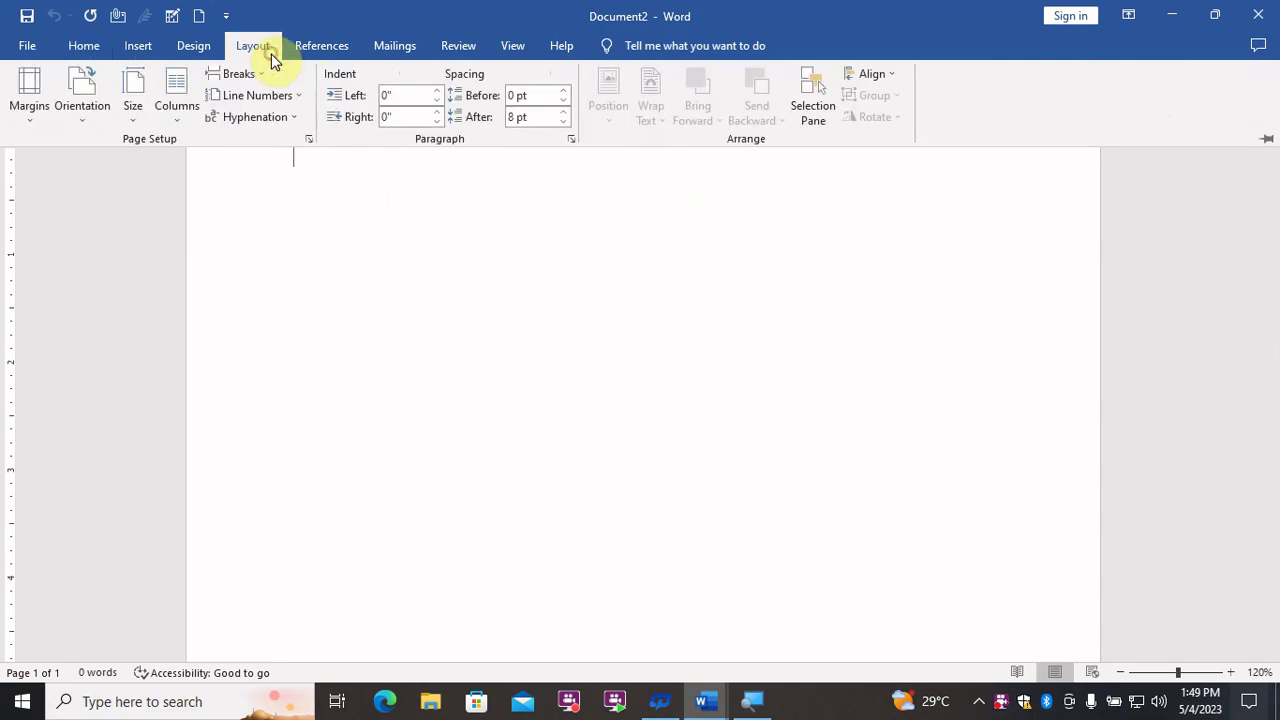
{"action": "left_click", "coordinate": [299, 140]}
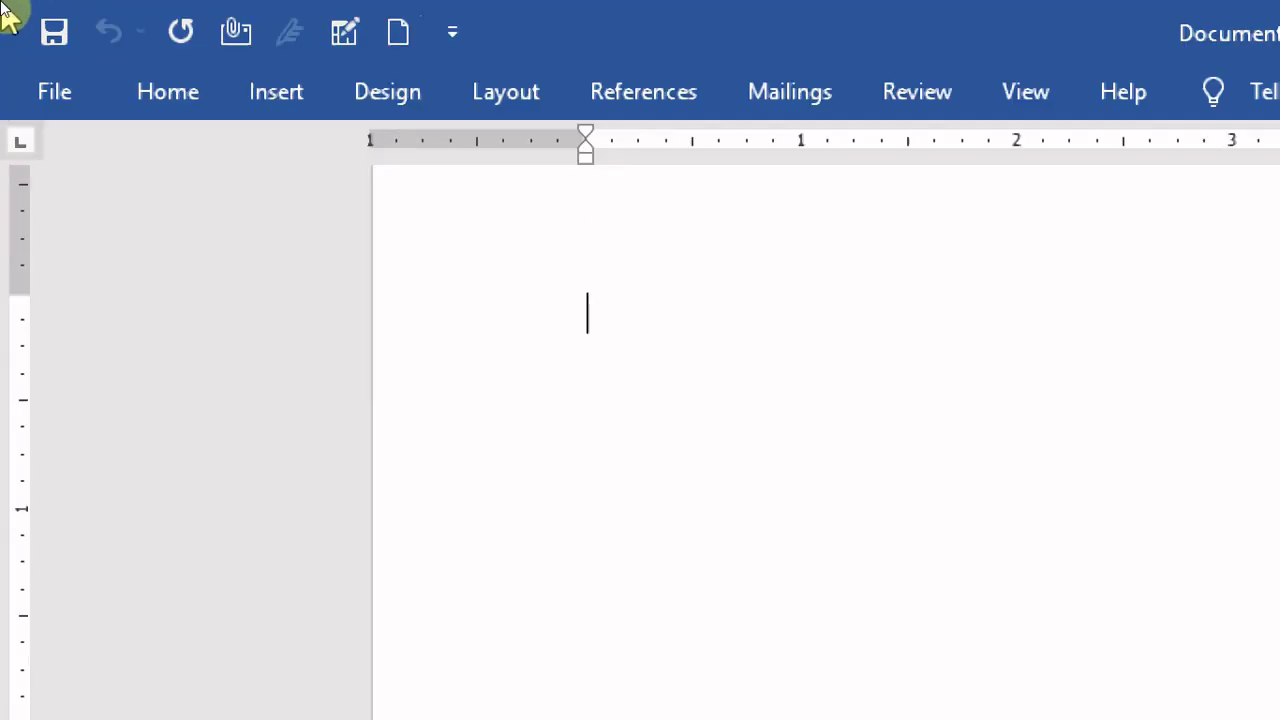
{"action": "left_click", "coordinate": [502, 100]}
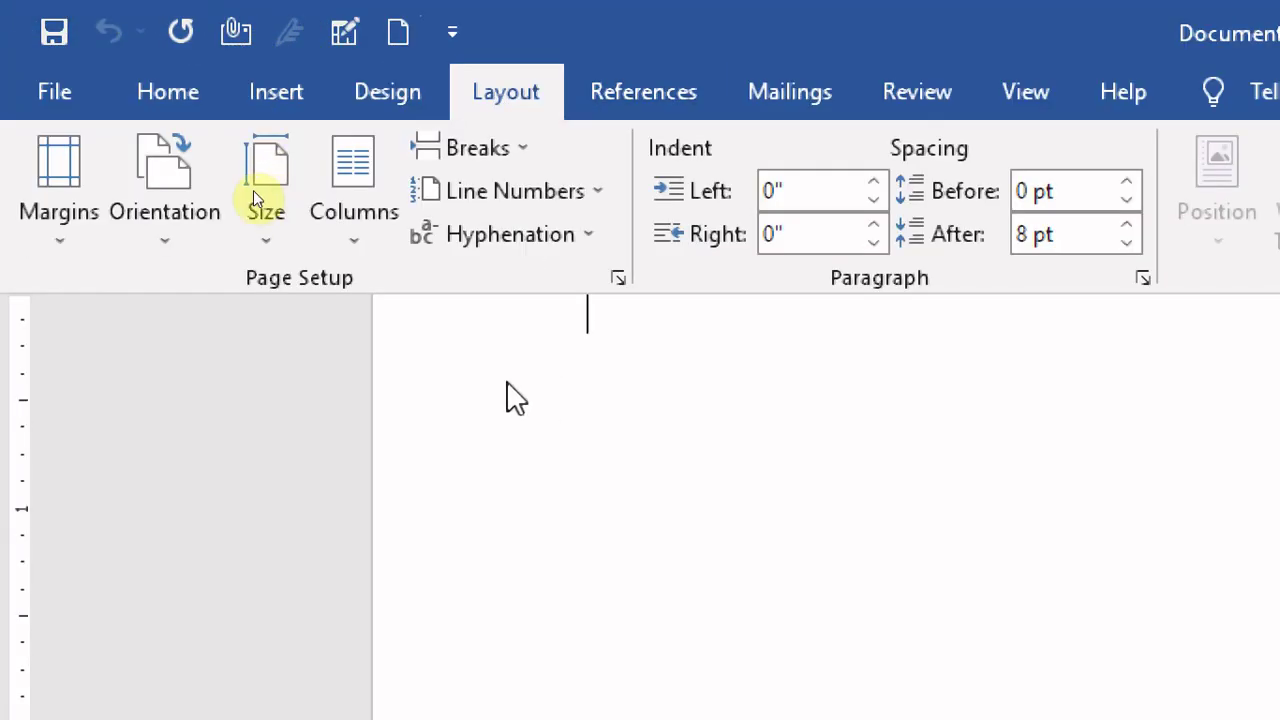
{"action": "left_click", "coordinate": [619, 279]}
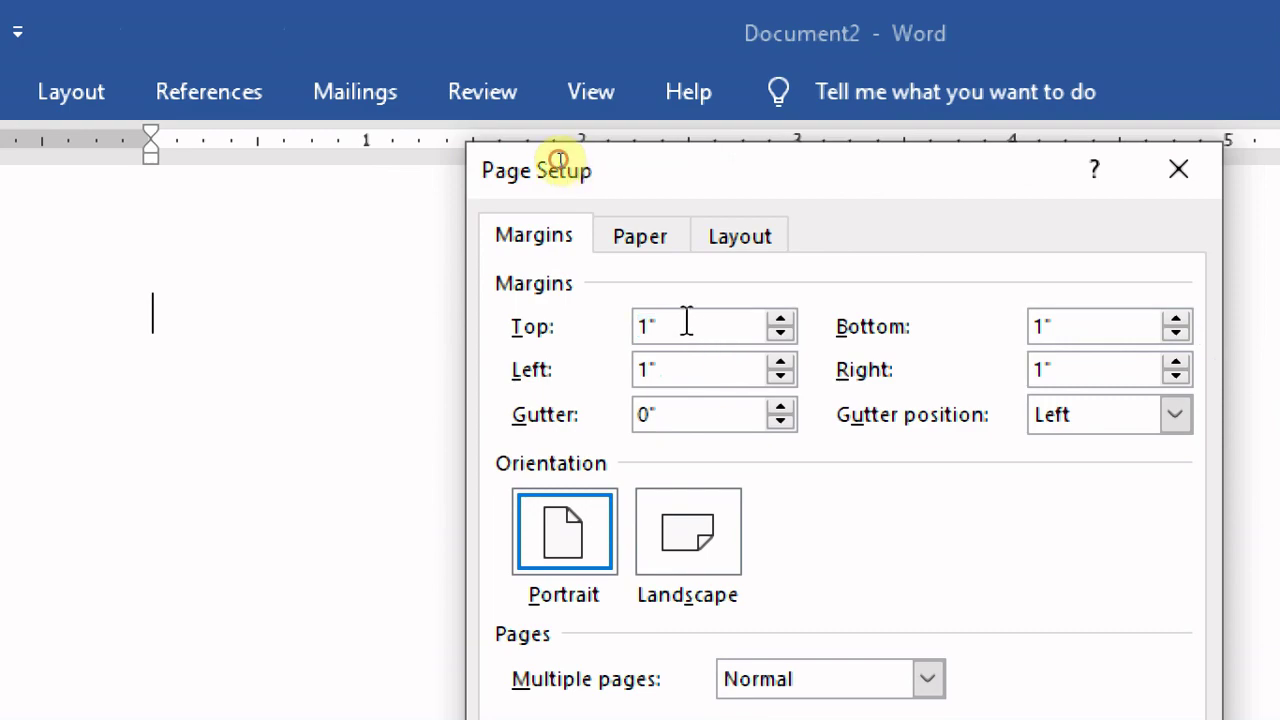
{"action": "type", "text": "0"}
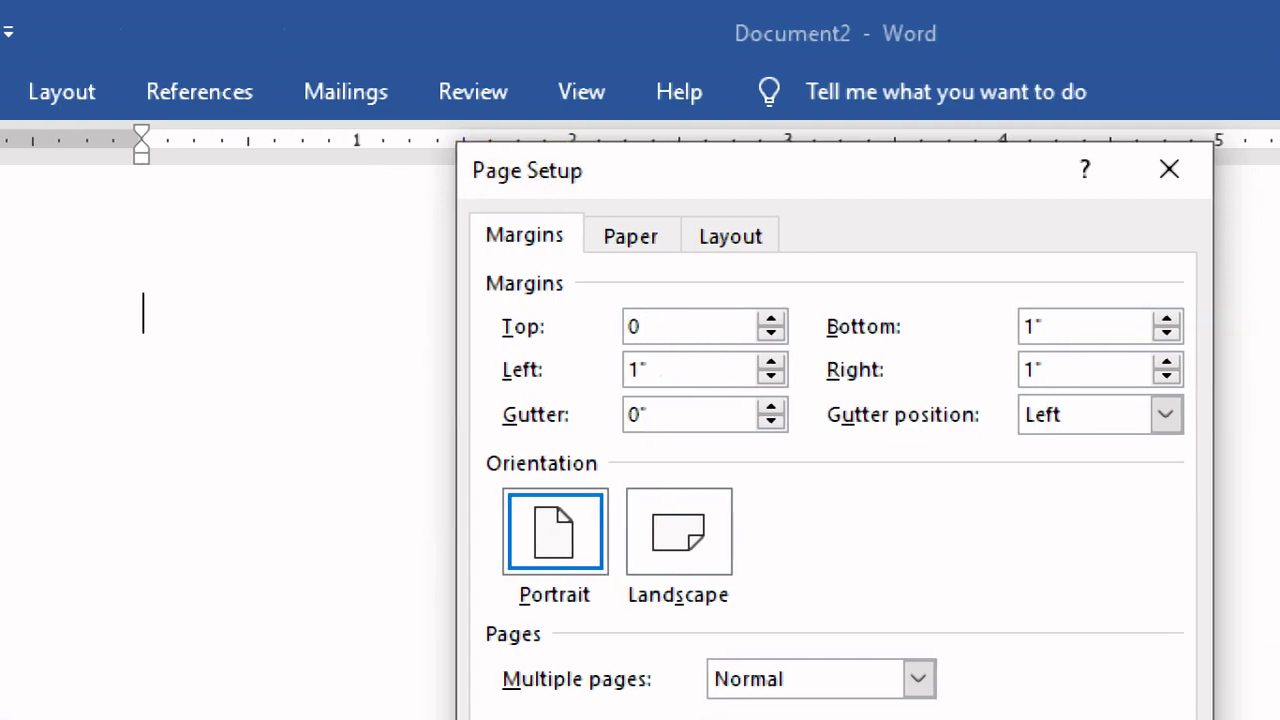
{"action": "double_click", "coordinate": [1060, 326]}
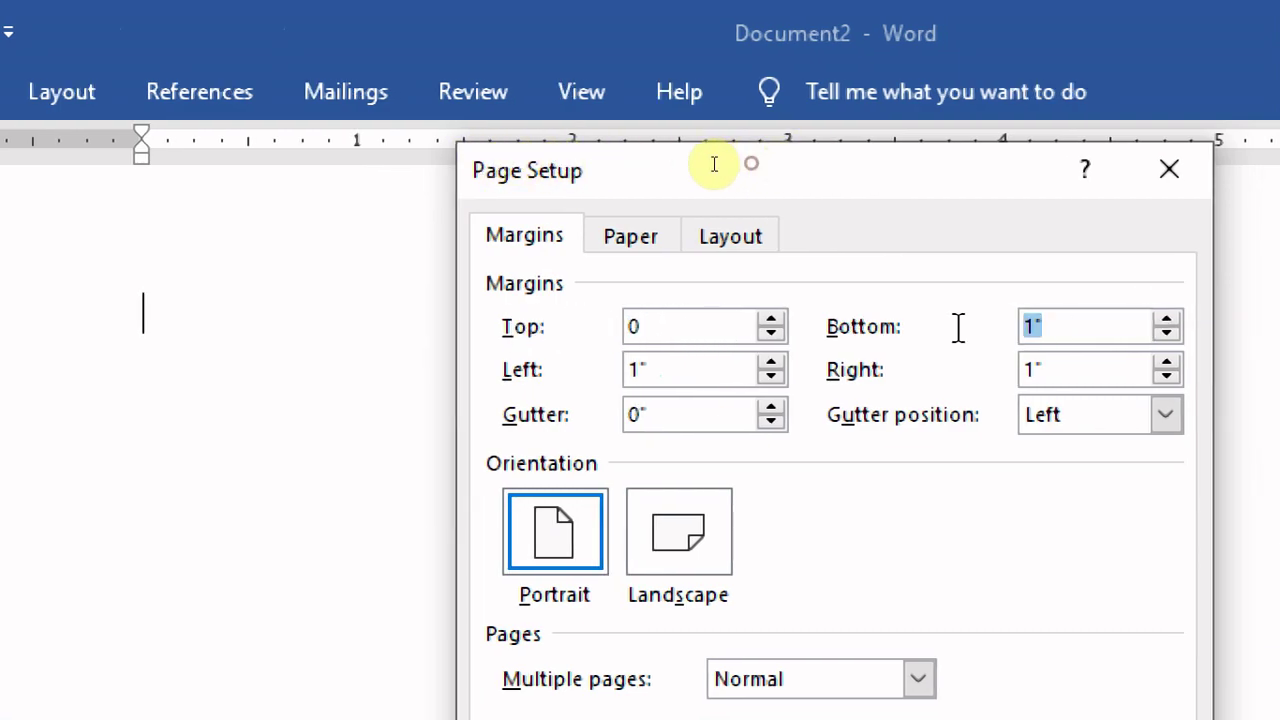
{"action": "type", "text": "0"}
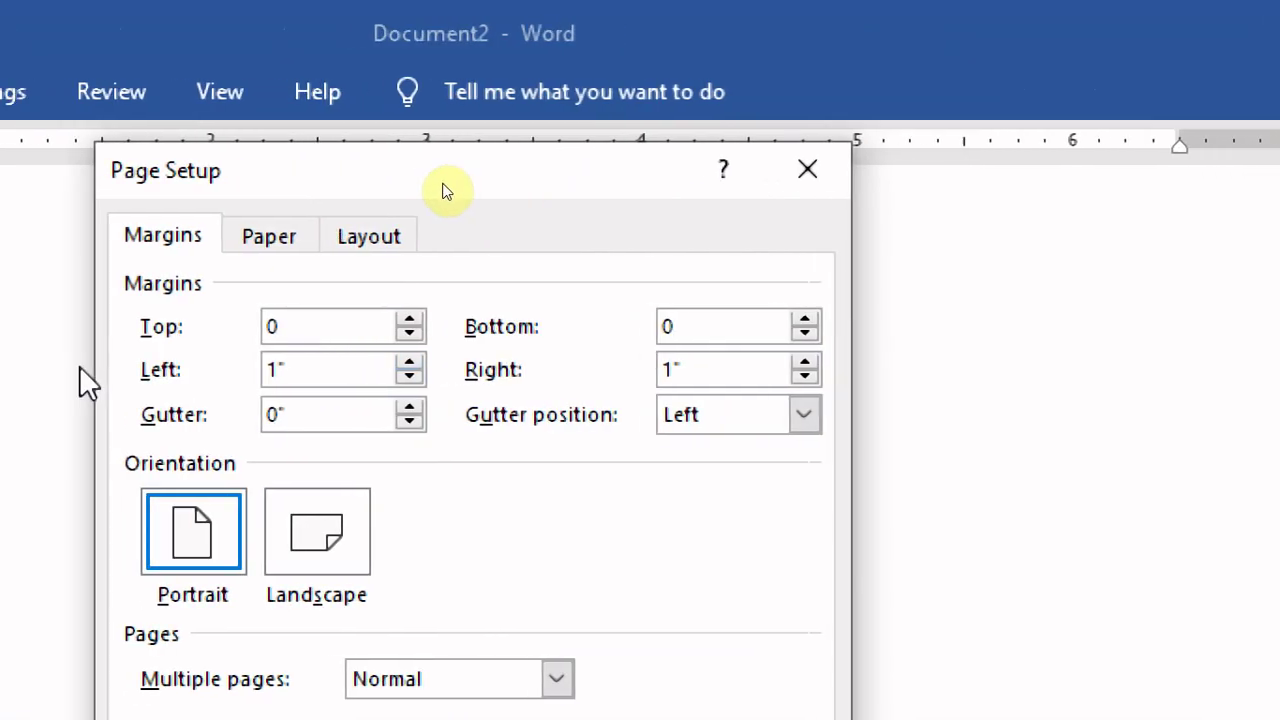
{"action": "double_click", "coordinate": [323, 368]}
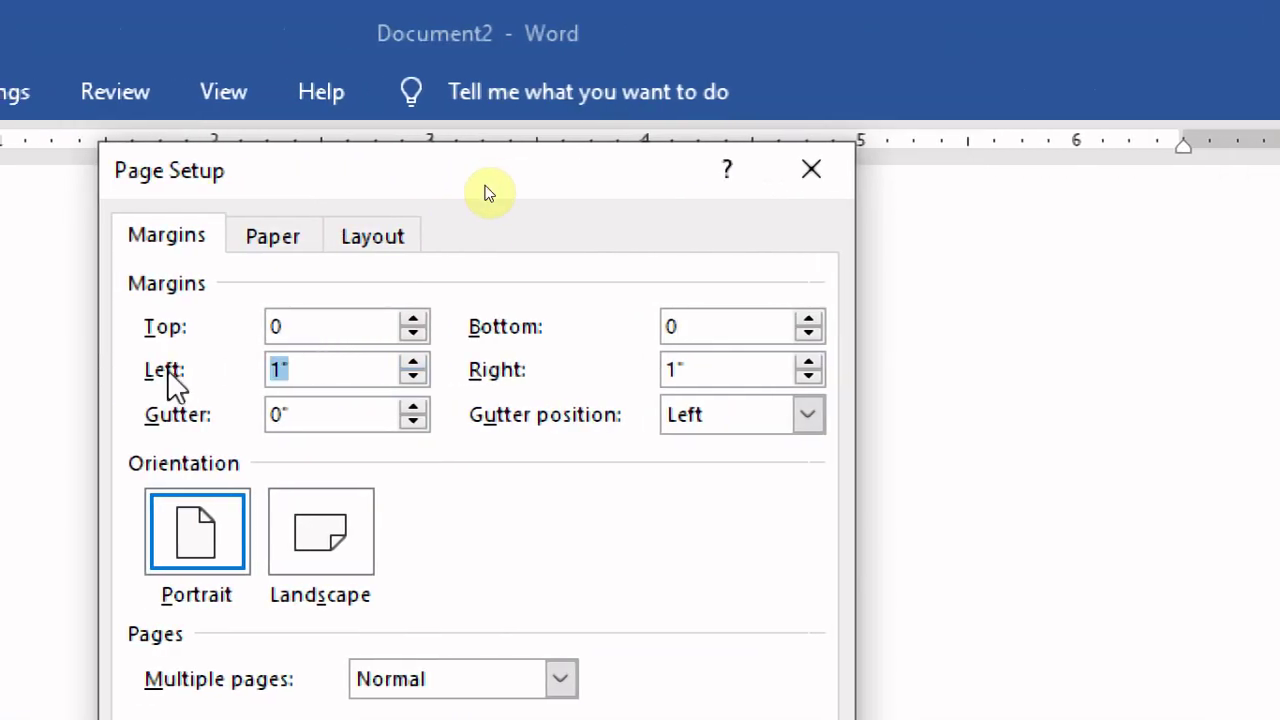
{"action": "type", "text": "0"}
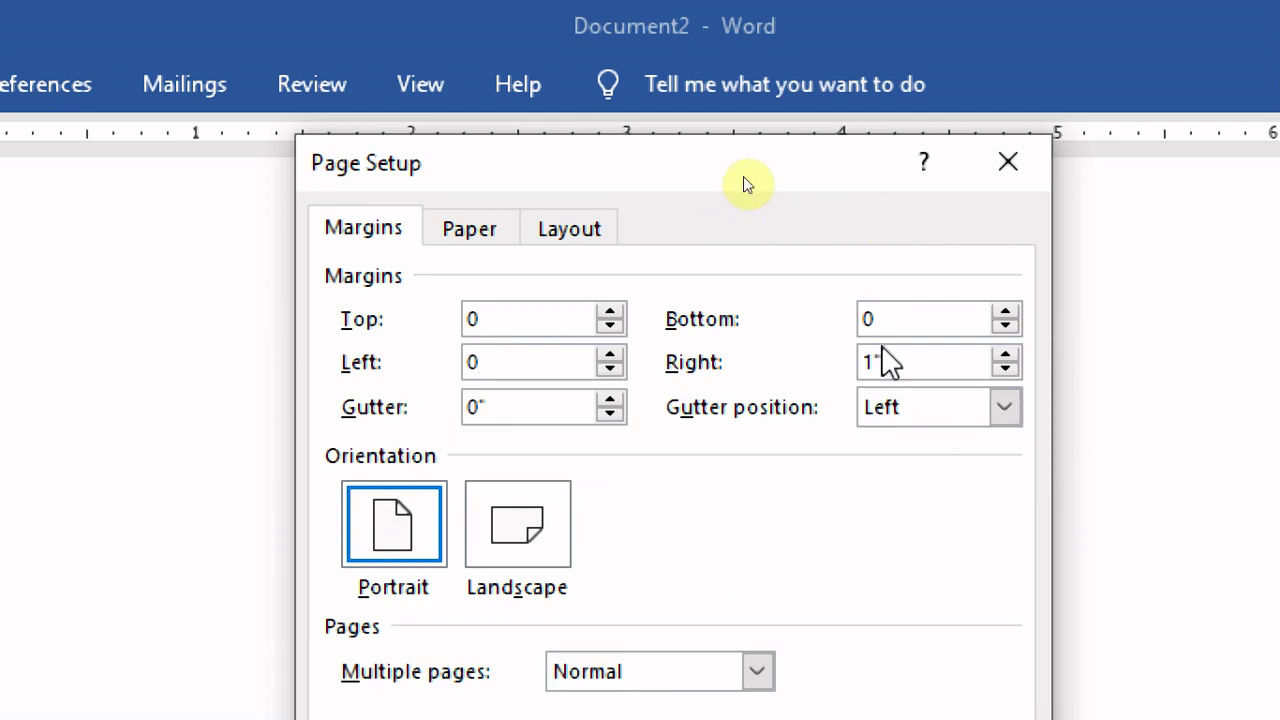
{"action": "double_click", "coordinate": [880, 362]}
{"action": "type", "text": "0"}
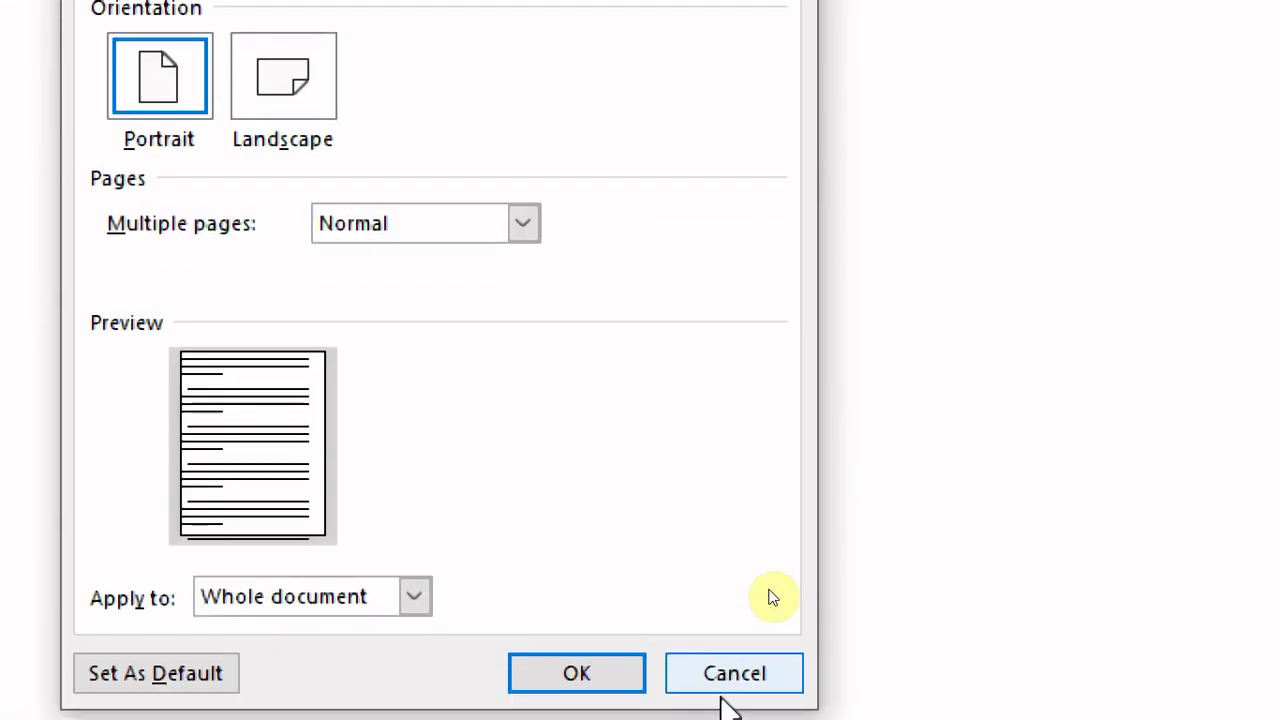
{"action": "left_click", "coordinate": [575, 615]}
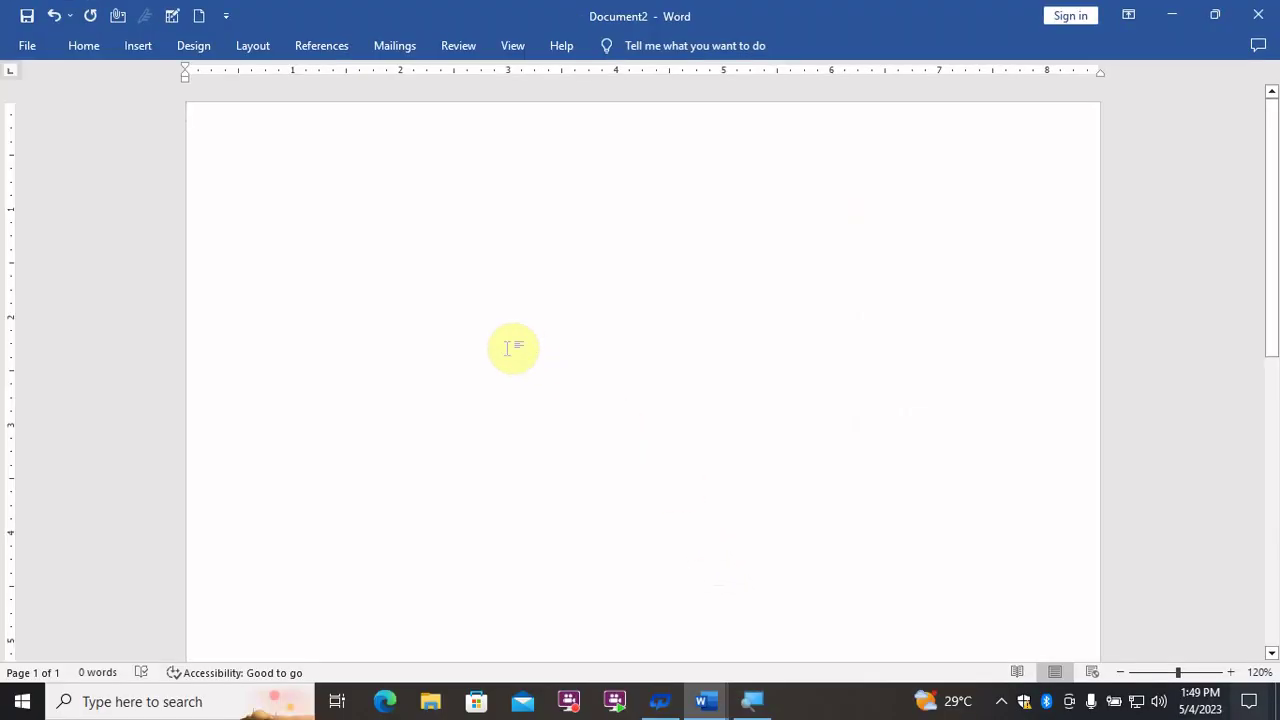
Insert a one-column, eight-row table at the very start of the page.
{"action": "left_click", "coordinate": [199, 116]}
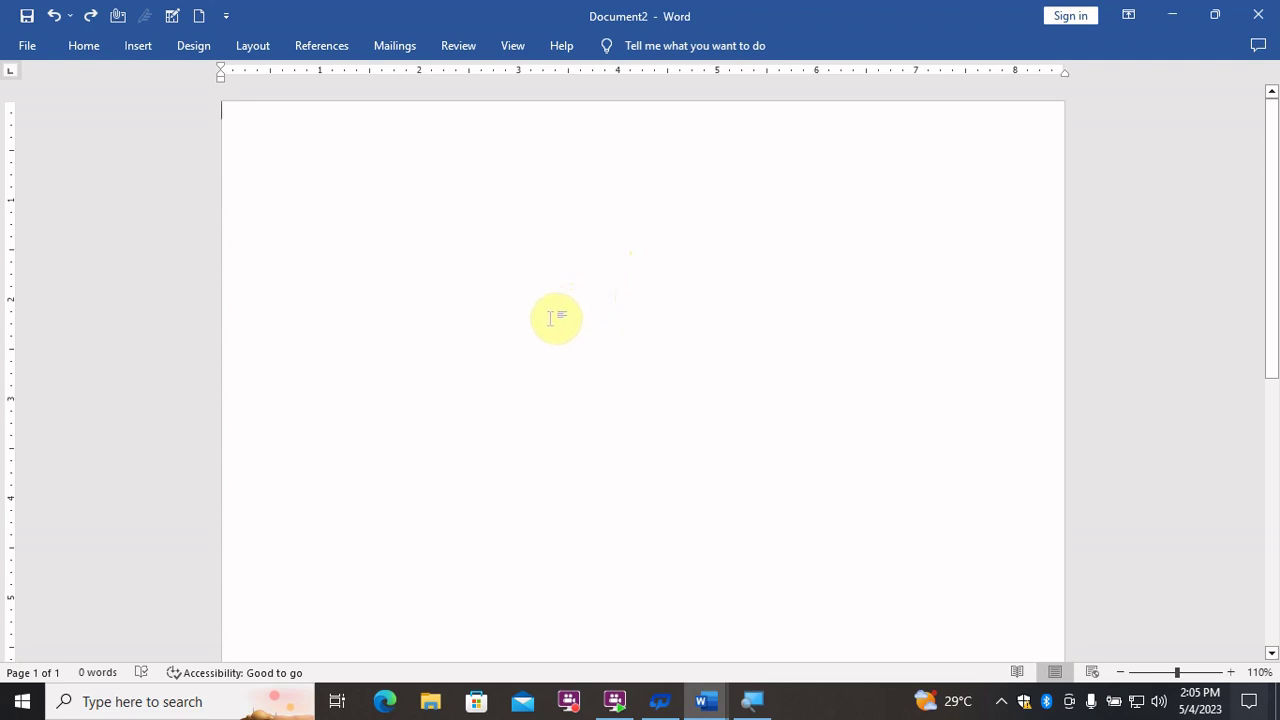
{"action": "left_click", "coordinate": [138, 48]}
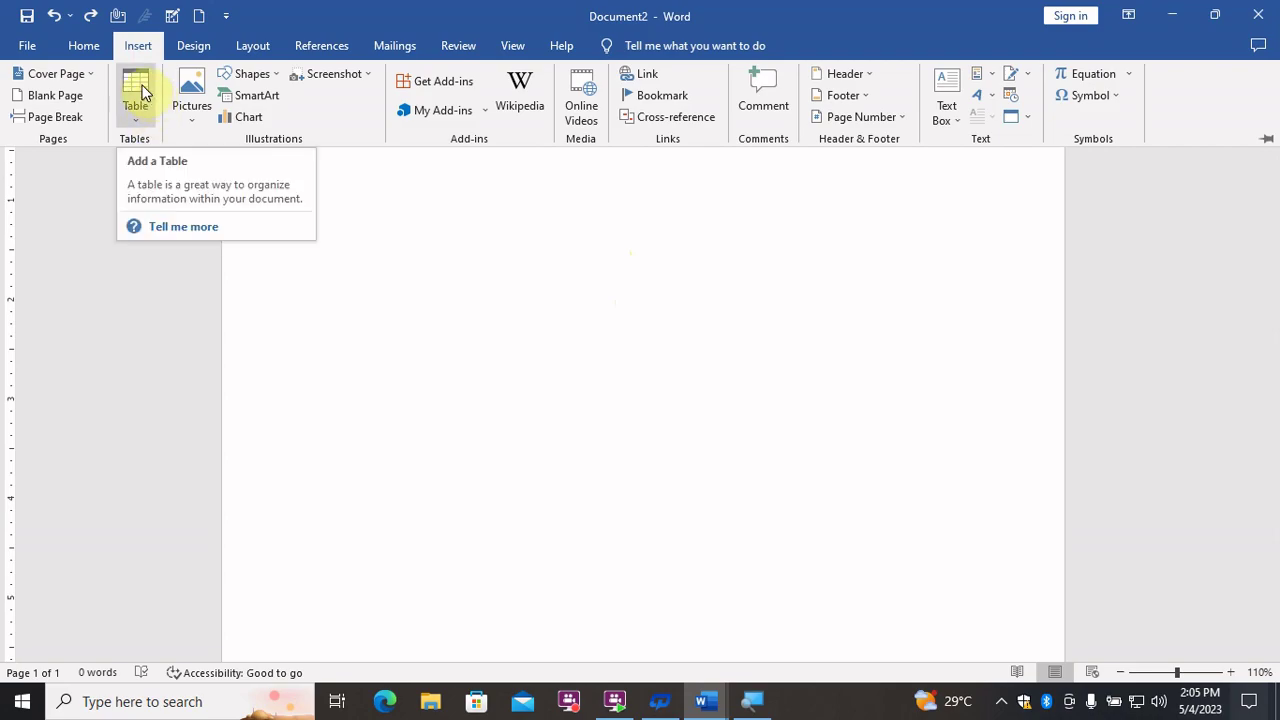
{"action": "left_click", "coordinate": [143, 93]}
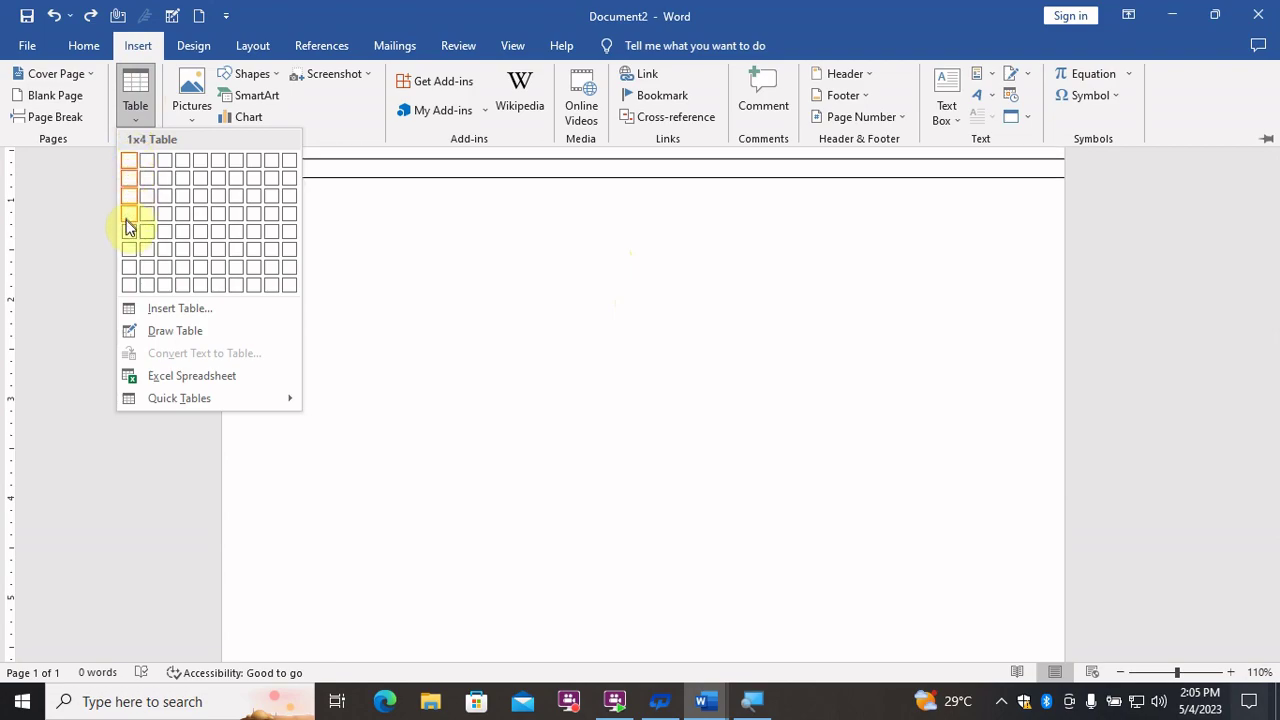
{"action": "left_click", "coordinate": [129, 287]}
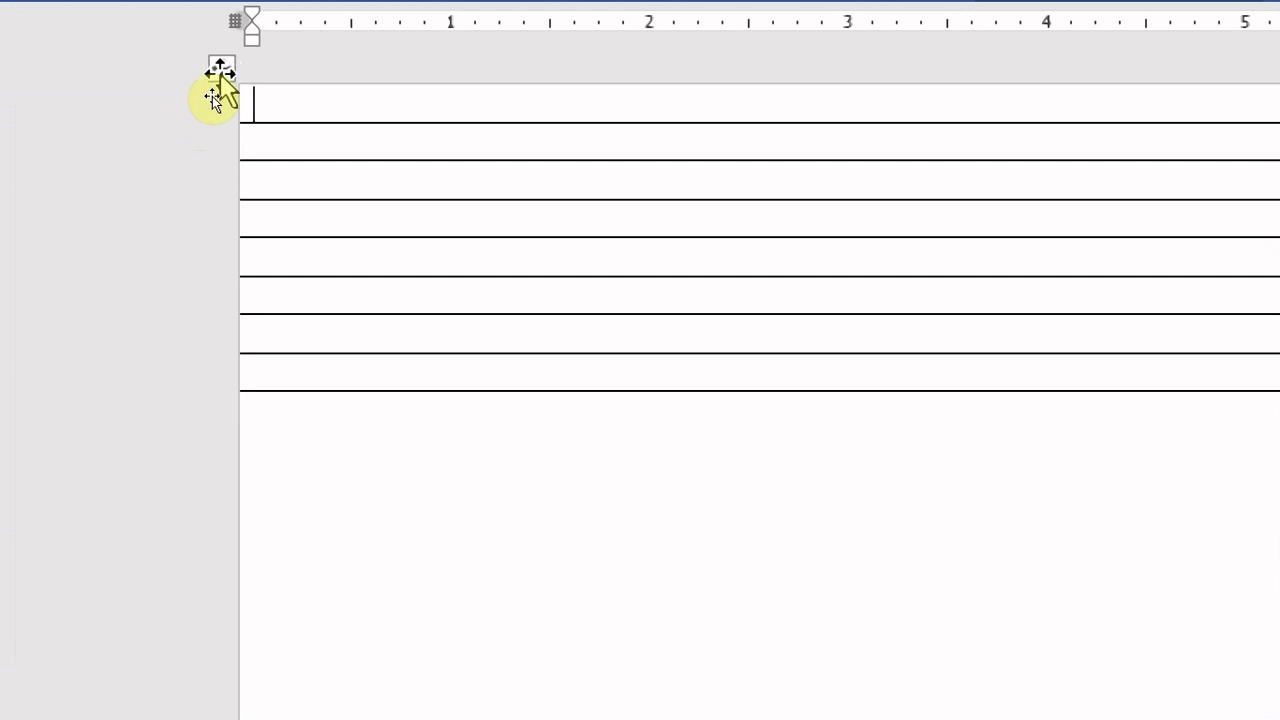
Select the whole table and enlarge its font with Ctrl+Shift+> so every row grows taller.
{"action": "left_click", "coordinate": [220, 72]}
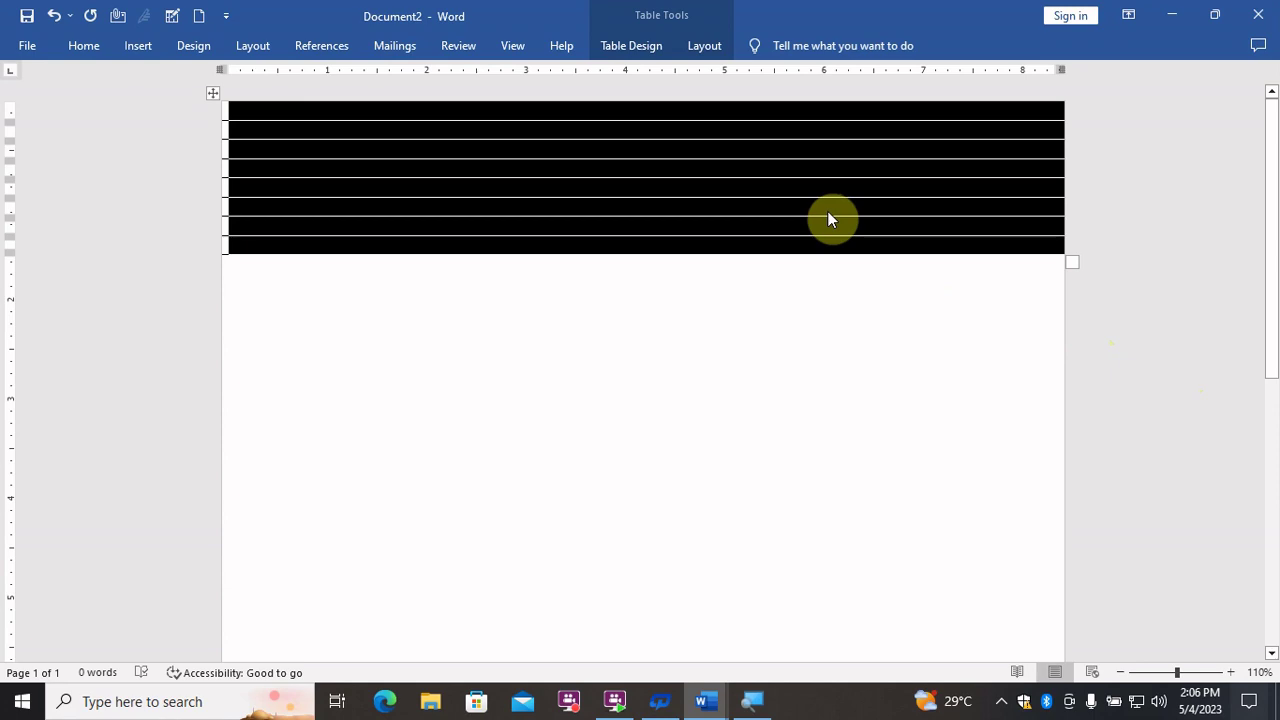
{"action": "key", "text": "ctrl+shift+period"}
{"action": "key", "text": "ctrl+shift+period"}
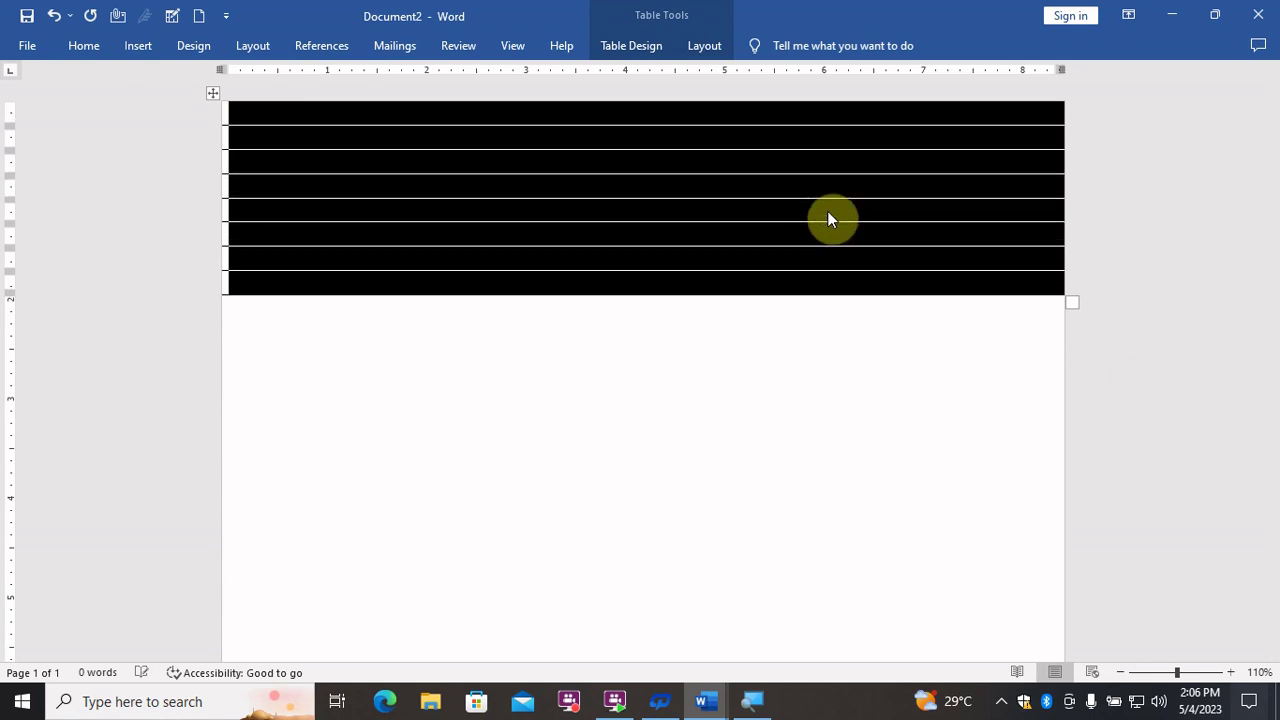
{"action": "key", "text": "ctrl+shift+comma"}
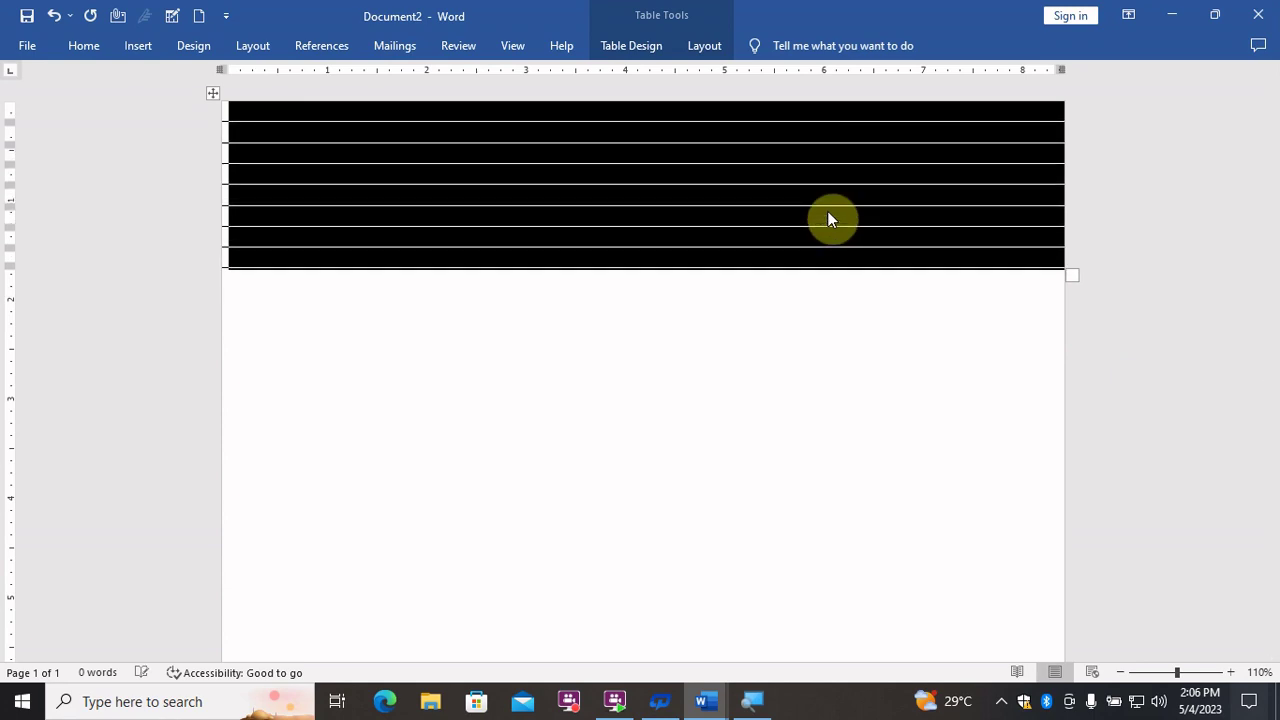
{"action": "key", "text": "ctrl+shift+period"}
{"action": "key", "text": "ctrl+shift+period"}
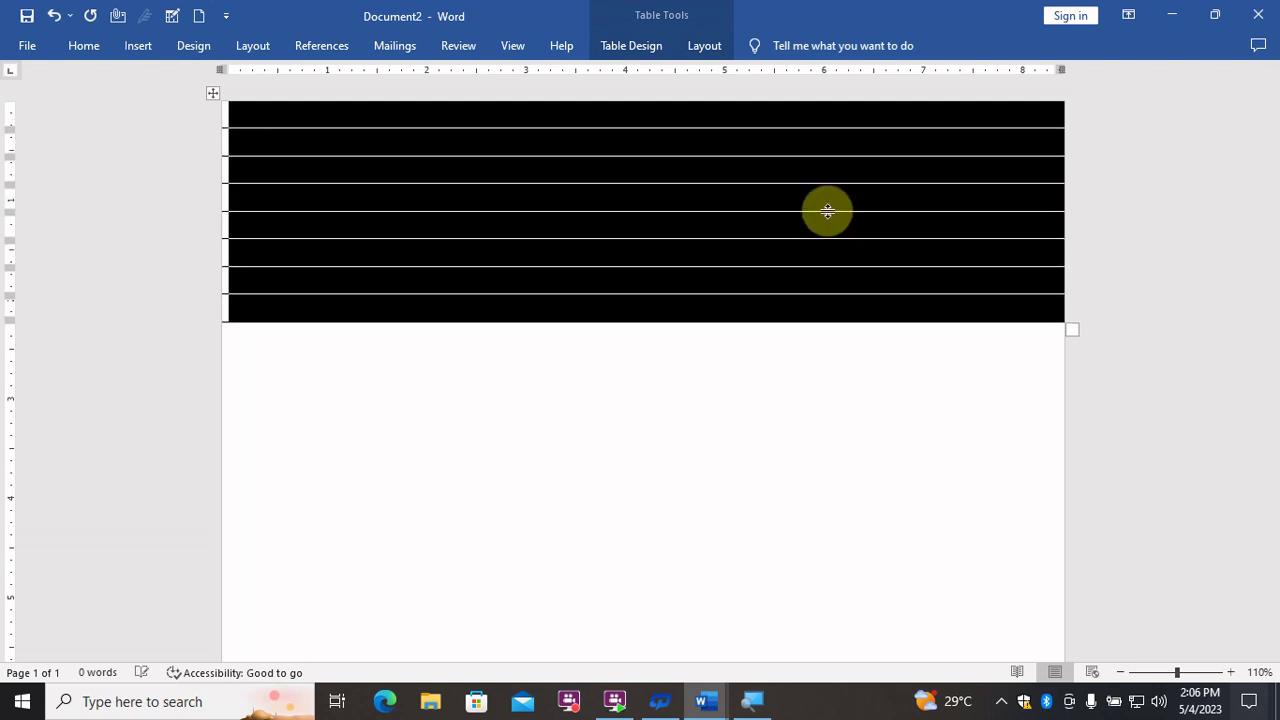
{"action": "left_click", "coordinate": [726, 149]}
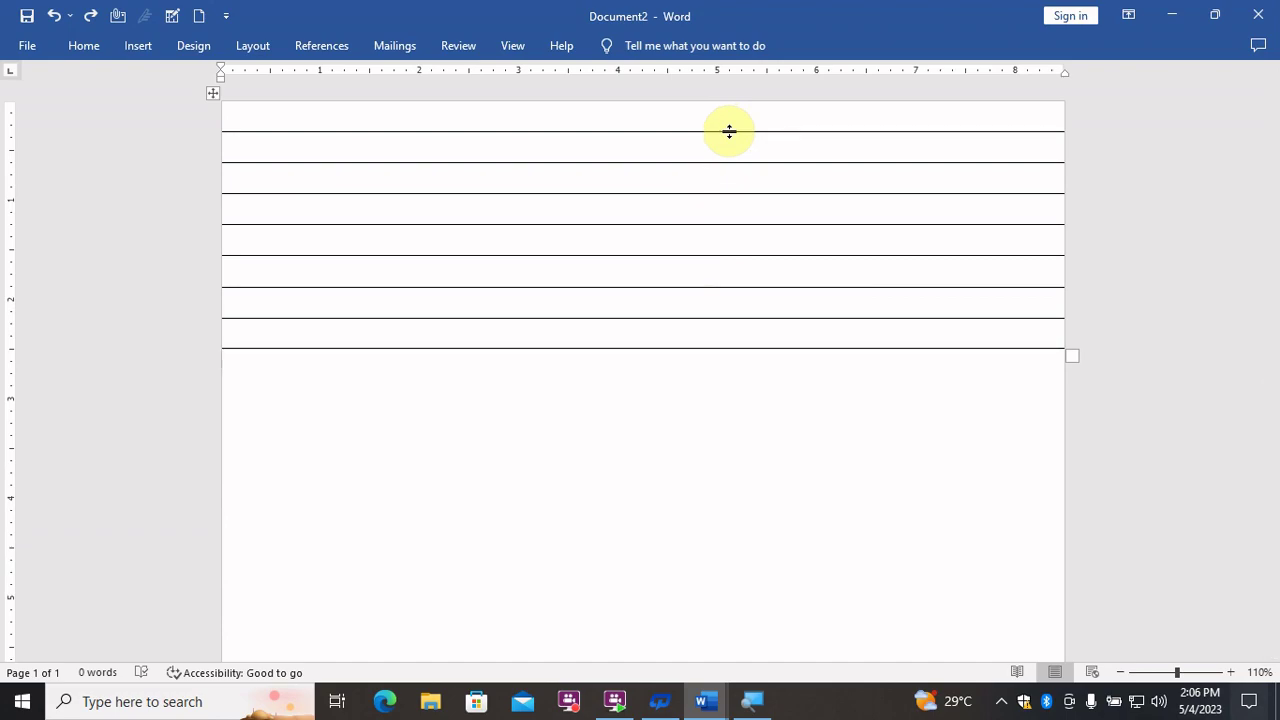
Drag the table's ruled lines down to leave a blank band at the top of the page.
{"action": "left_click_drag", "start_coordinate": [729, 131], "coordinate": [728, 185]}
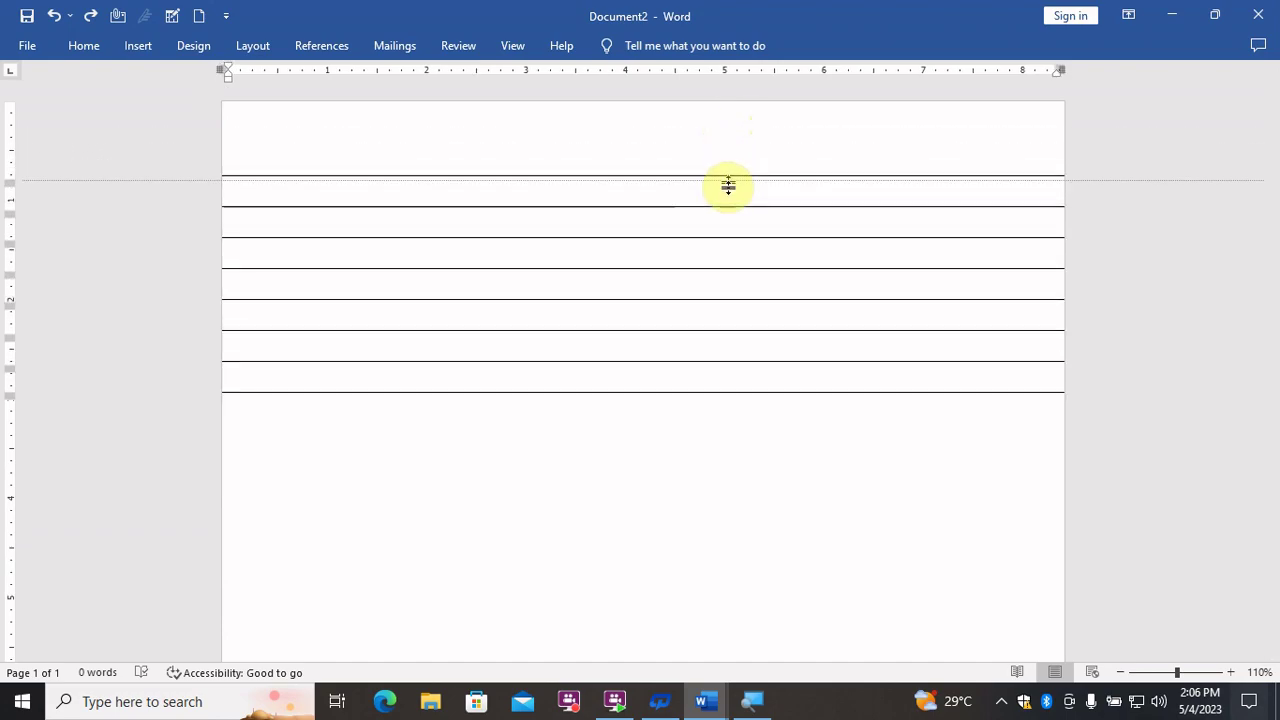
{"action": "left_click_drag", "start_coordinate": [728, 185], "coordinate": [728, 260]}
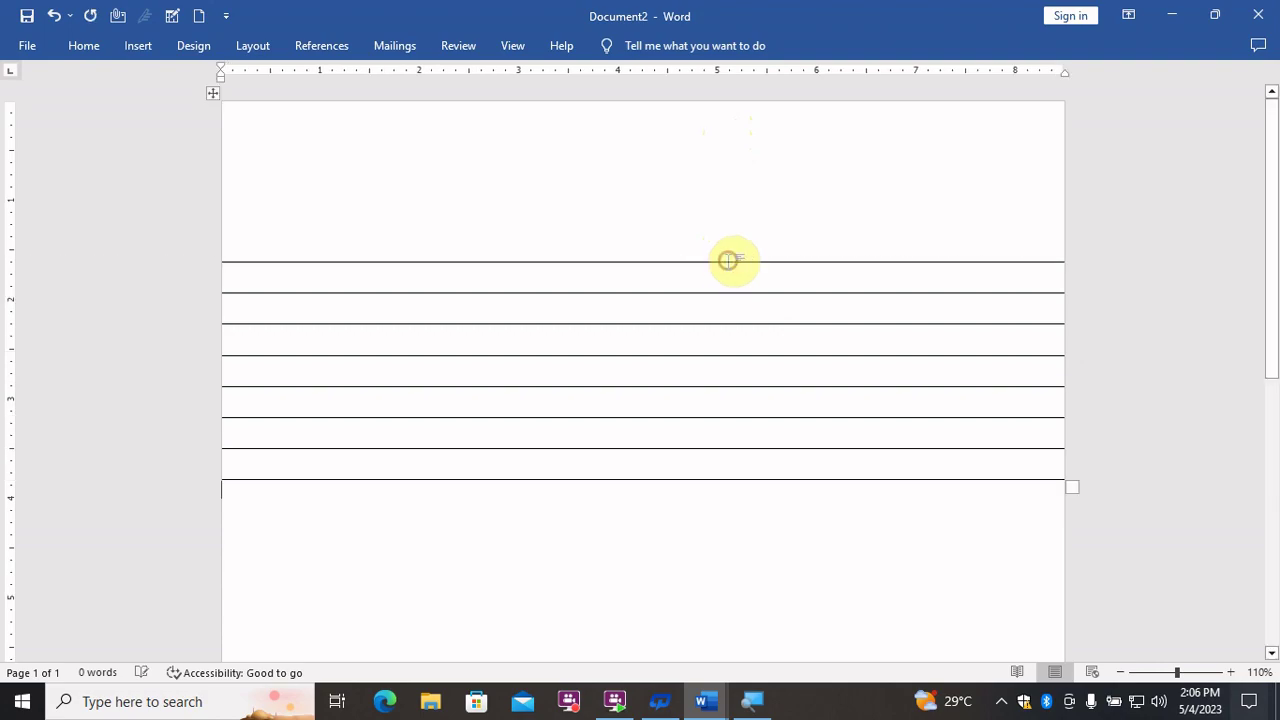
{"action": "scroll", "coordinate": [745, 290], "scroll_direction": "down", "scroll_amount": 2}
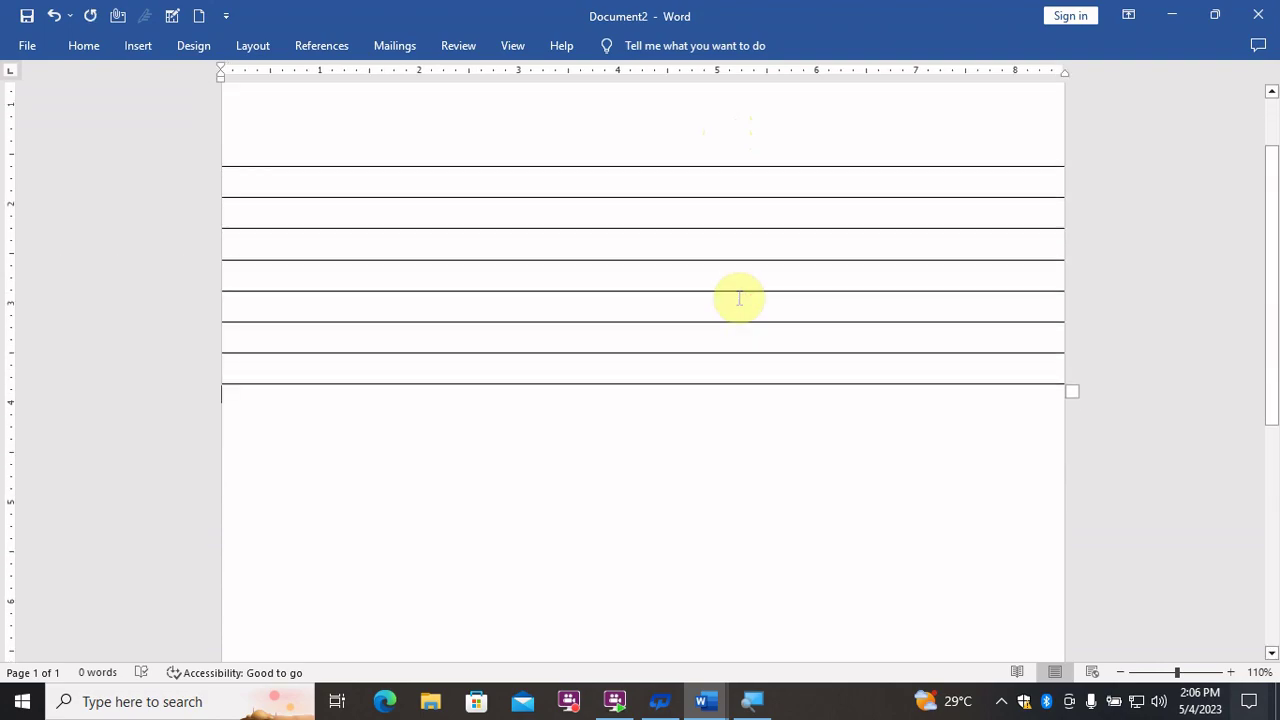
Add six more rows from the last cell with Tab so the lines run down the page.
{"action": "left_click", "coordinate": [403, 369]}
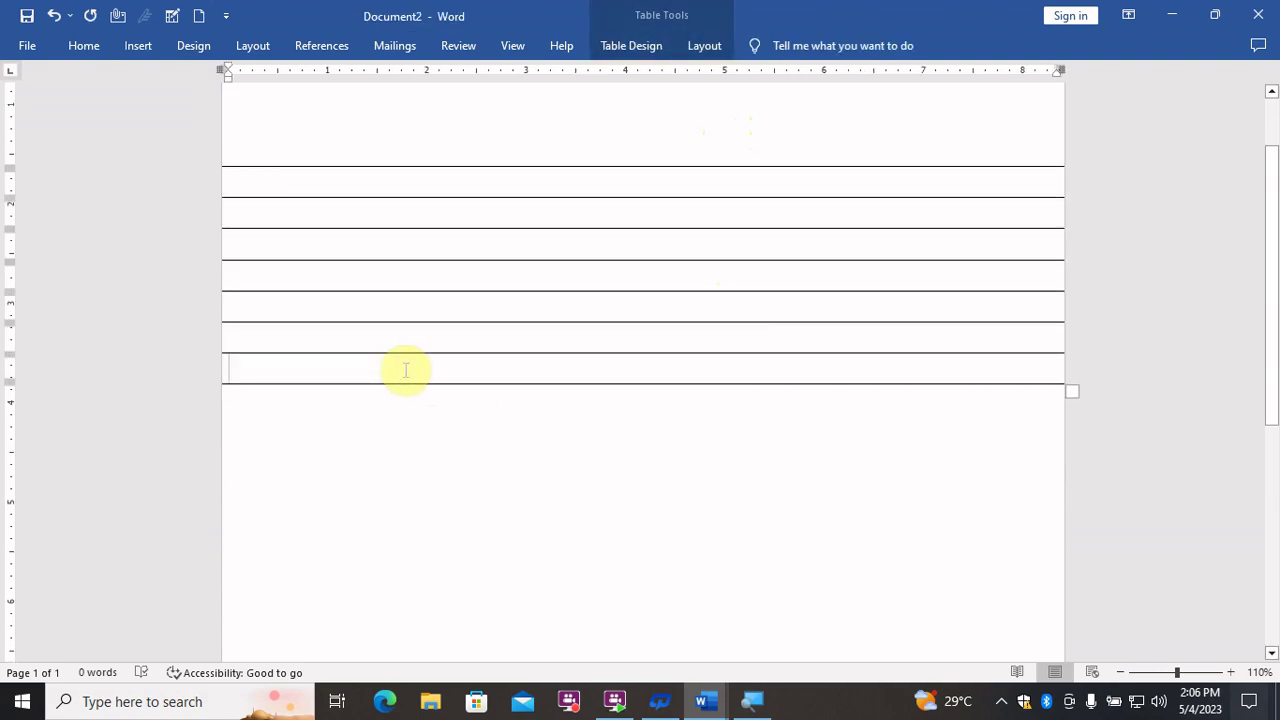
{"action": "key", "text": "Tab"}
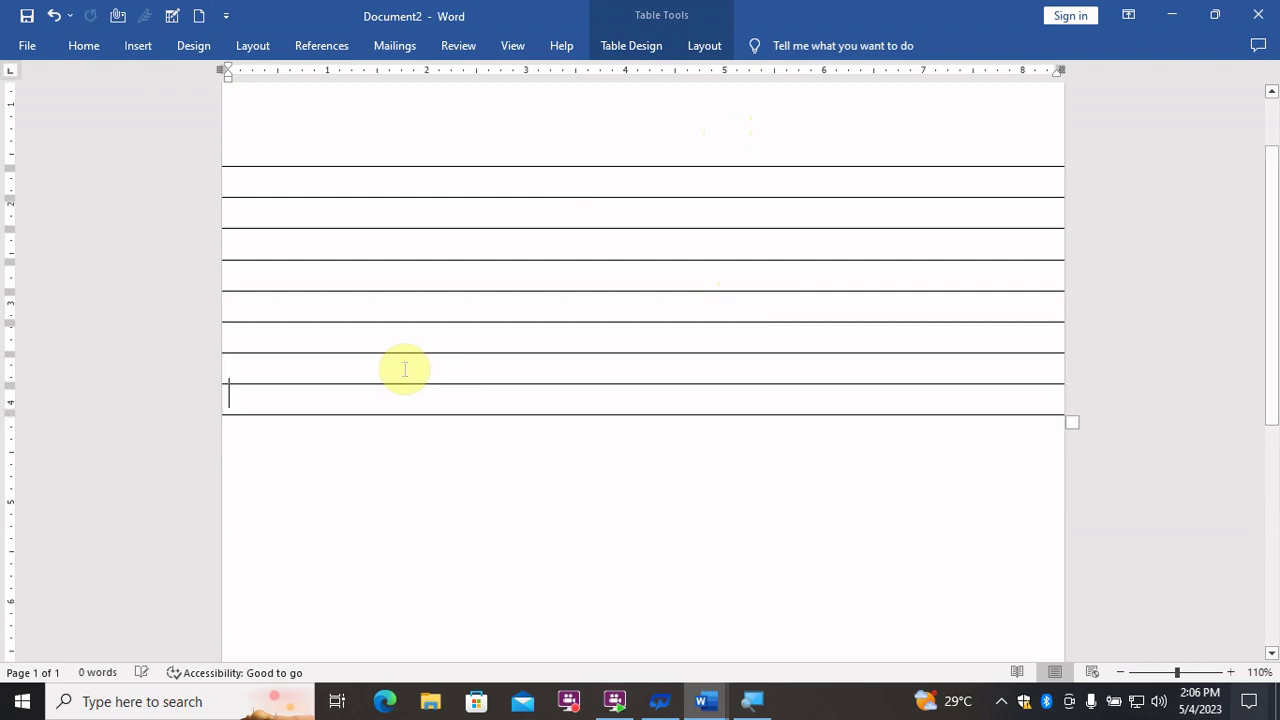
{"action": "key", "text": "Tab"}
{"action": "key", "text": "Tab"}
{"action": "key", "text": "Tab"}
{"action": "key", "text": "Tab"}
{"action": "key", "text": "Tab"}
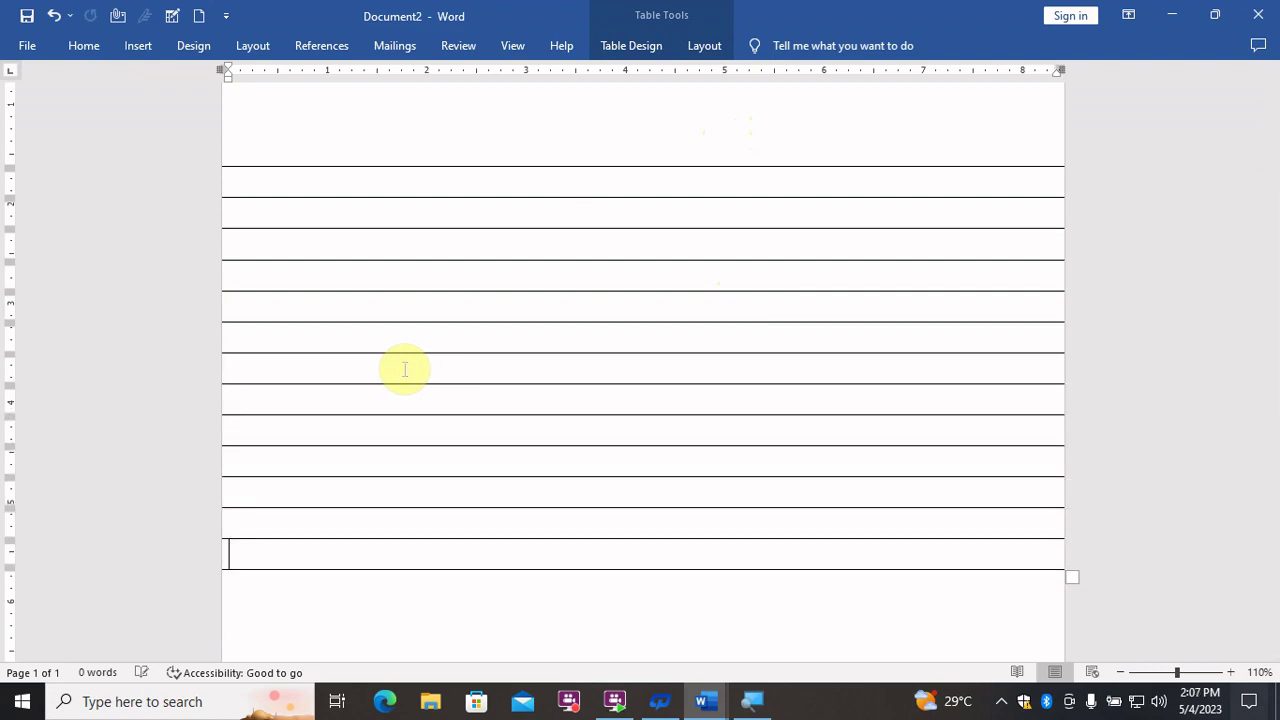
{"action": "key", "text": "Tab"}
{"action": "key", "text": "Tab"}
{"action": "key", "text": "Tab"}
{"action": "key", "text": "Tab"}
{"action": "key", "text": "Tab"}
{"action": "key", "text": "Tab"}
{"action": "key", "text": "Tab"}
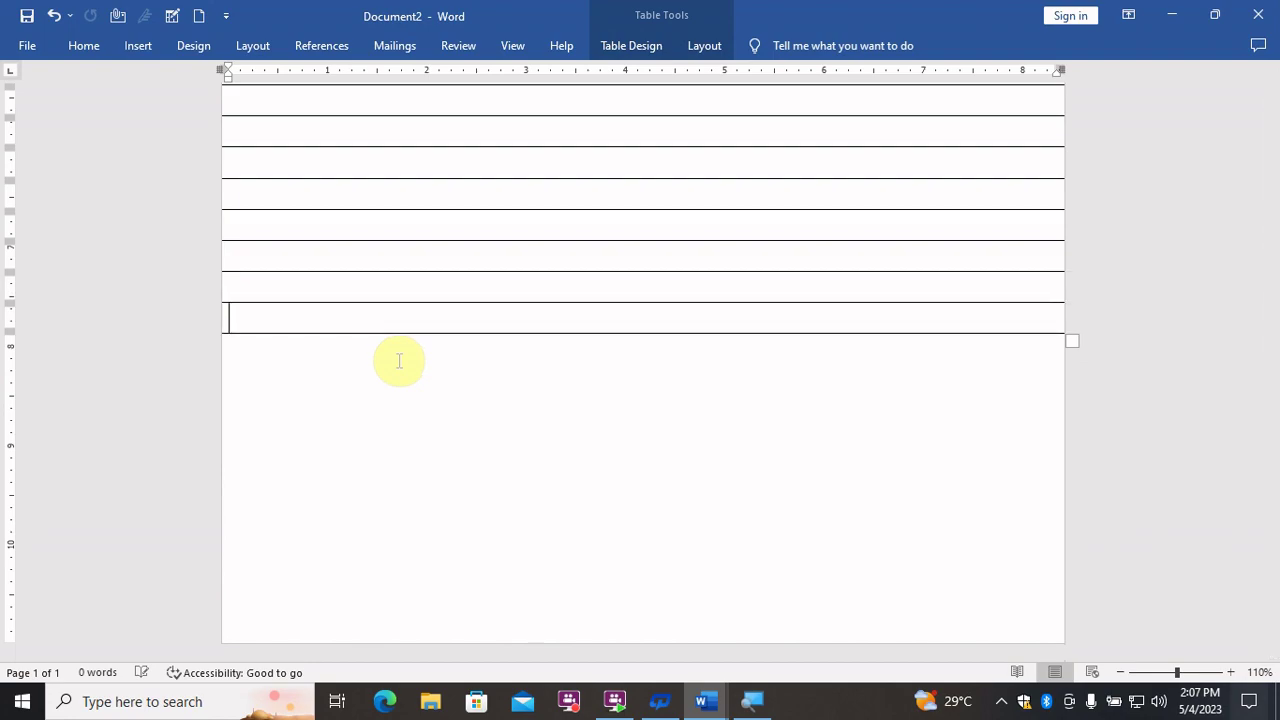
{"action": "key", "text": "Tab"}
{"action": "key", "text": "Tab"}
{"action": "key", "text": "Tab"}
{"action": "key", "text": "Tab"}
{"action": "key", "text": "Tab"}
{"action": "key", "text": "Tab"}
{"action": "key", "text": "Tab"}
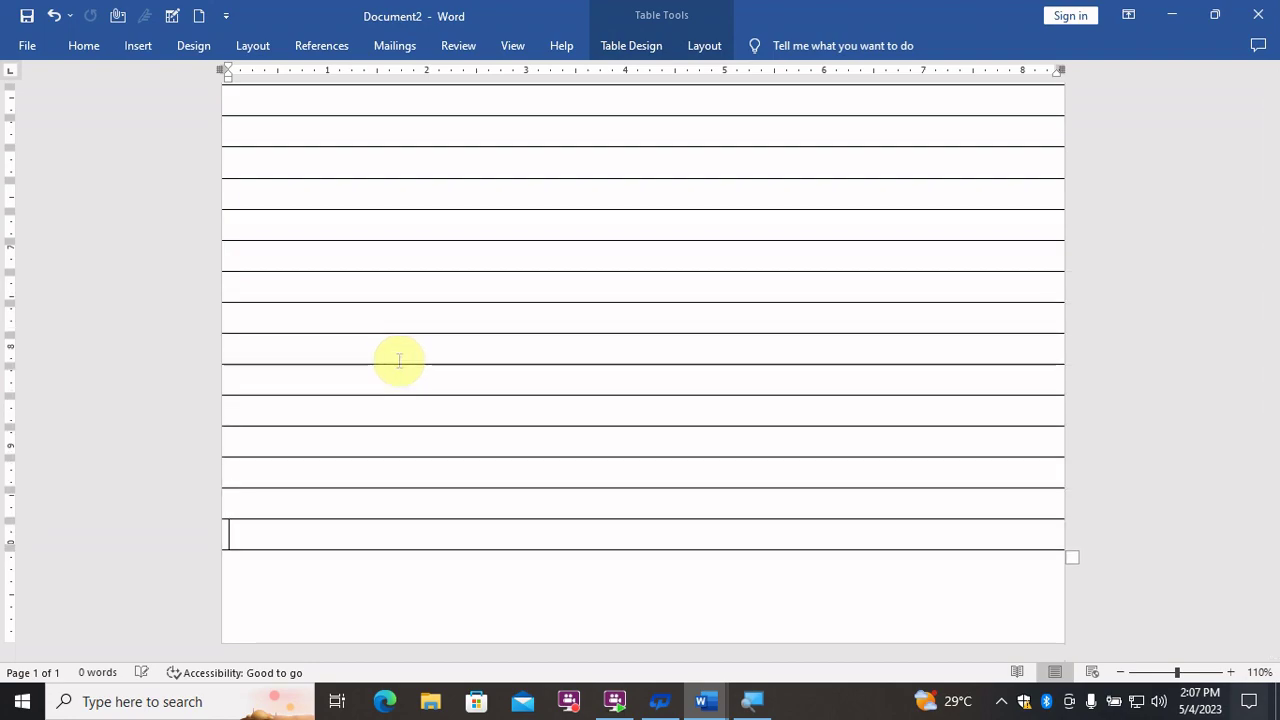
{"action": "key", "text": "Tab"}
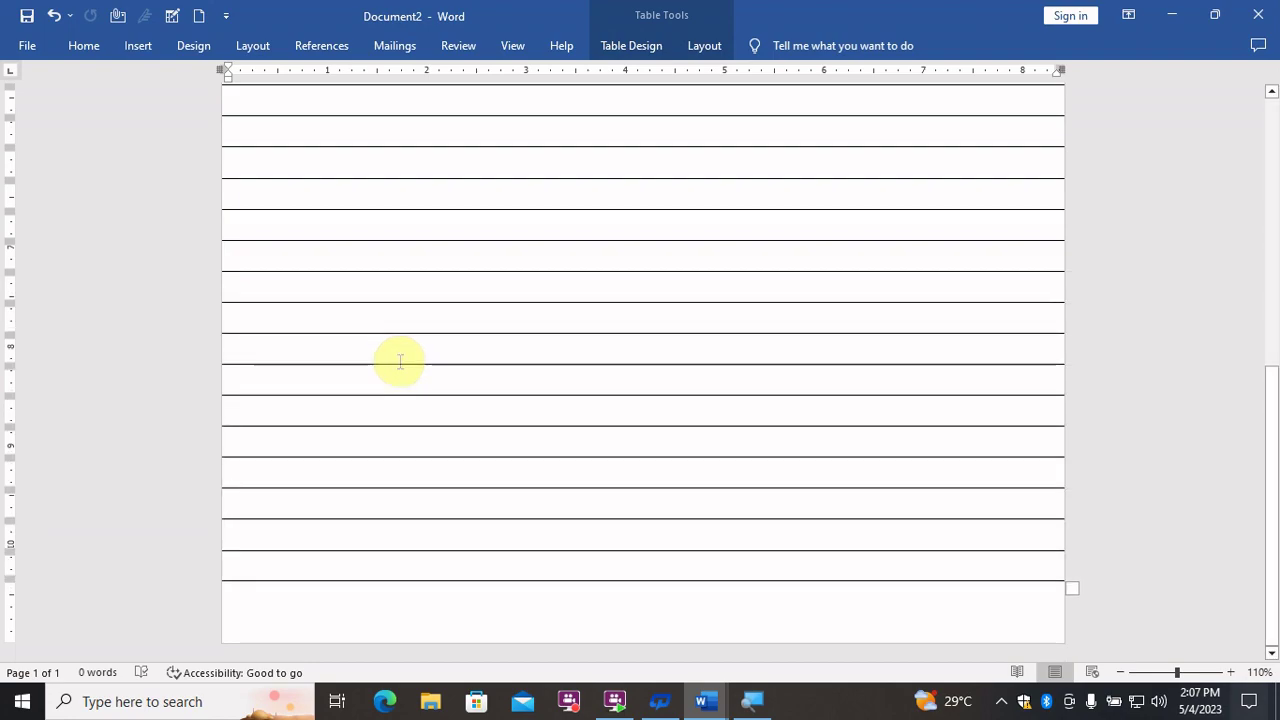
{"action": "key", "text": "Tab"}
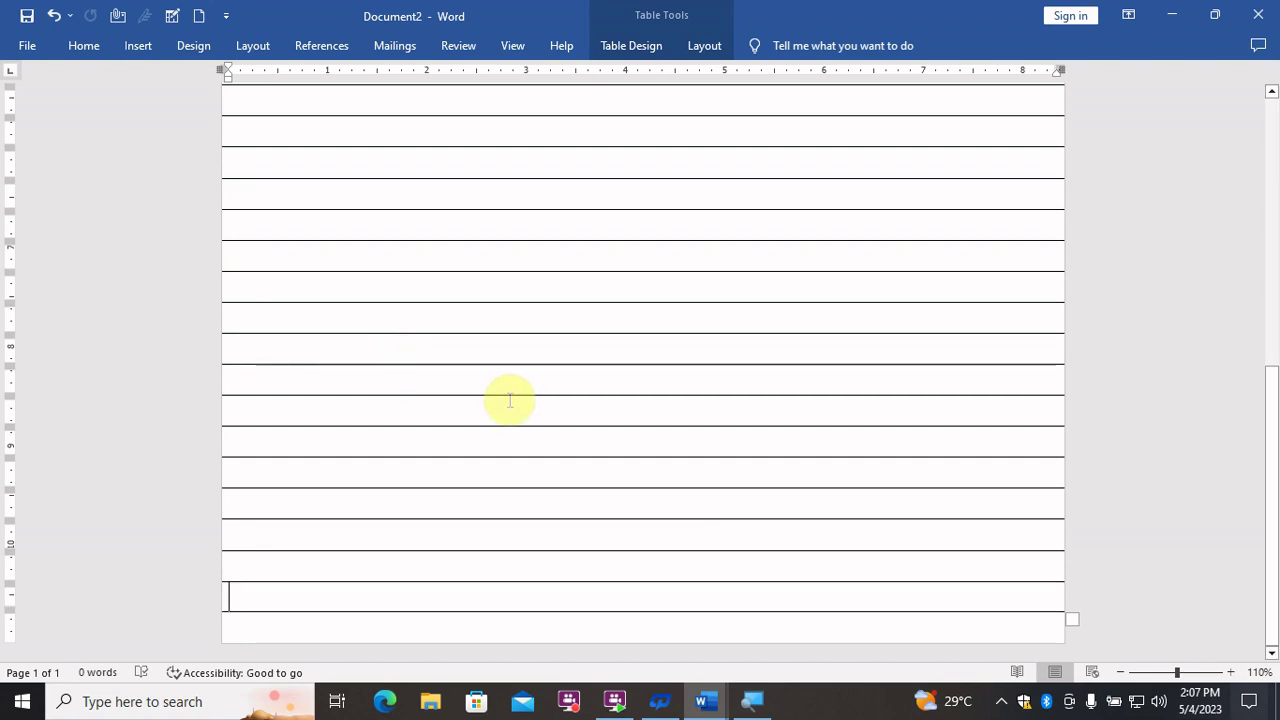
{"action": "scroll", "coordinate": [510, 400], "scroll_direction": "up", "scroll_amount": 4}
{"action": "scroll", "coordinate": [505, 395], "scroll_direction": "up", "scroll_amount": 3}
{"action": "scroll", "coordinate": [502, 388], "scroll_direction": "up", "scroll_amount": 3}
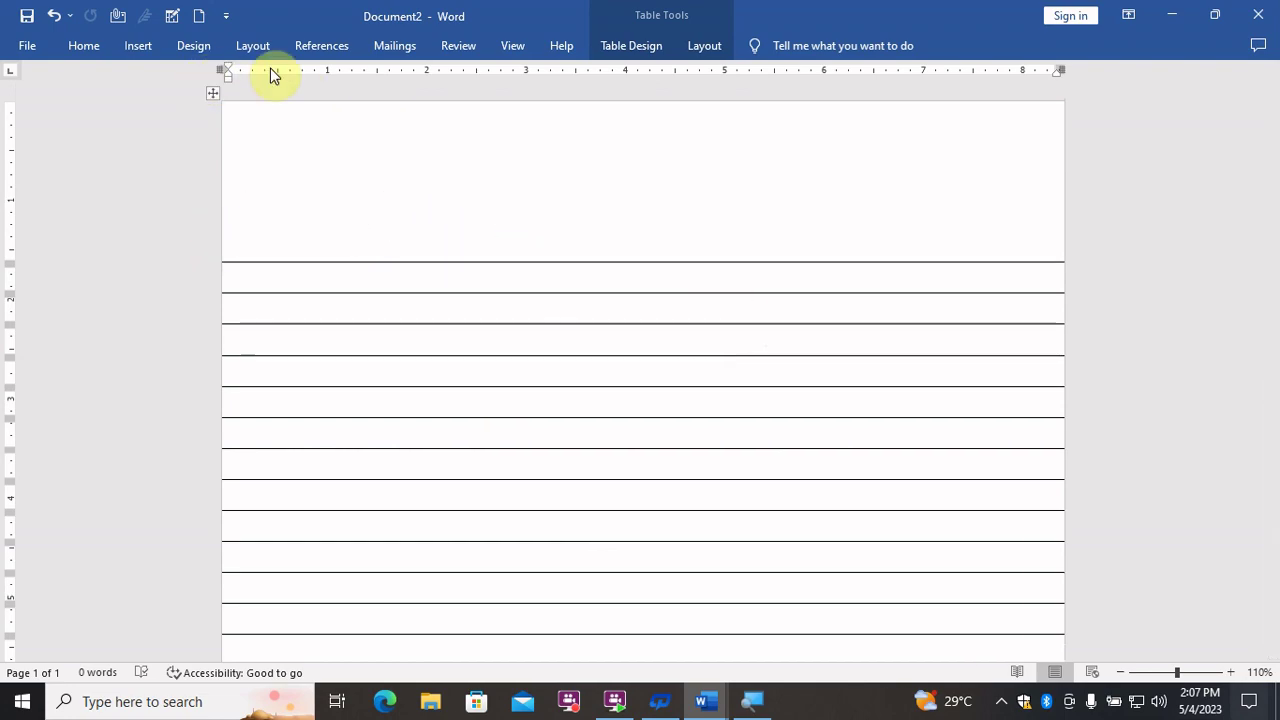
Draw a straight Line shape across the full page width just above the table.
{"action": "left_click", "coordinate": [139, 47]}
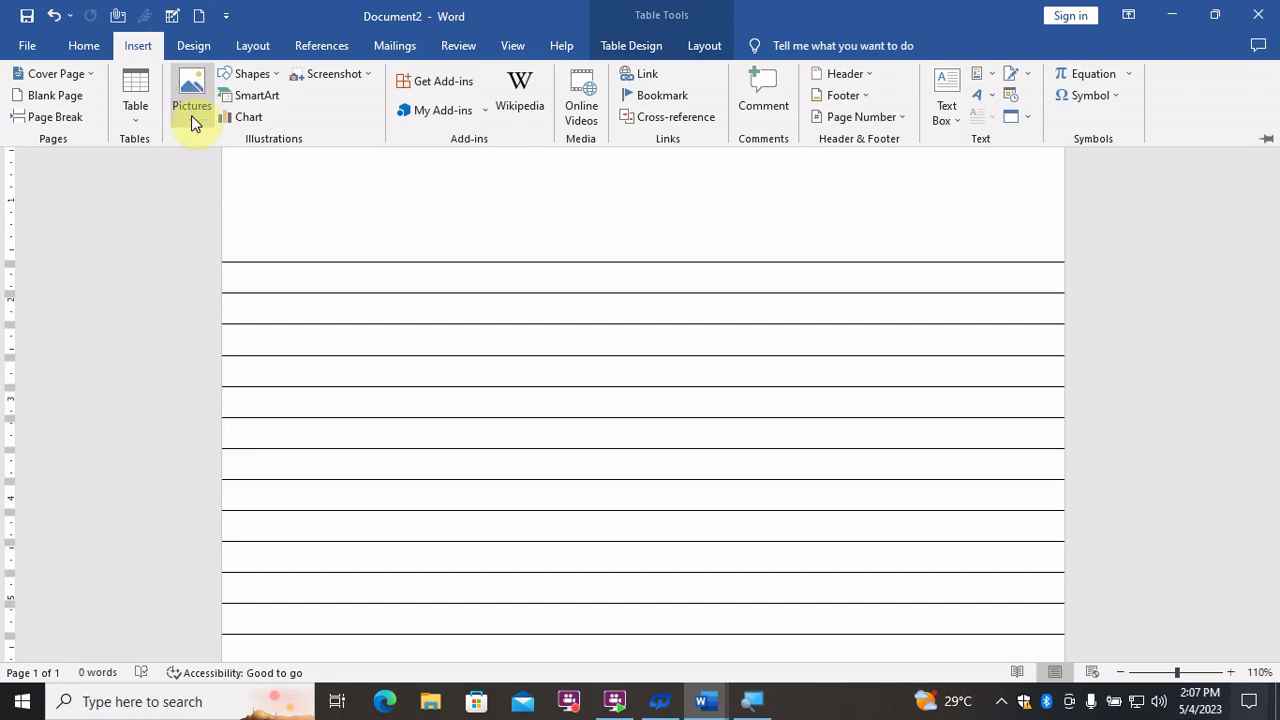
{"action": "left_click", "coordinate": [250, 76]}
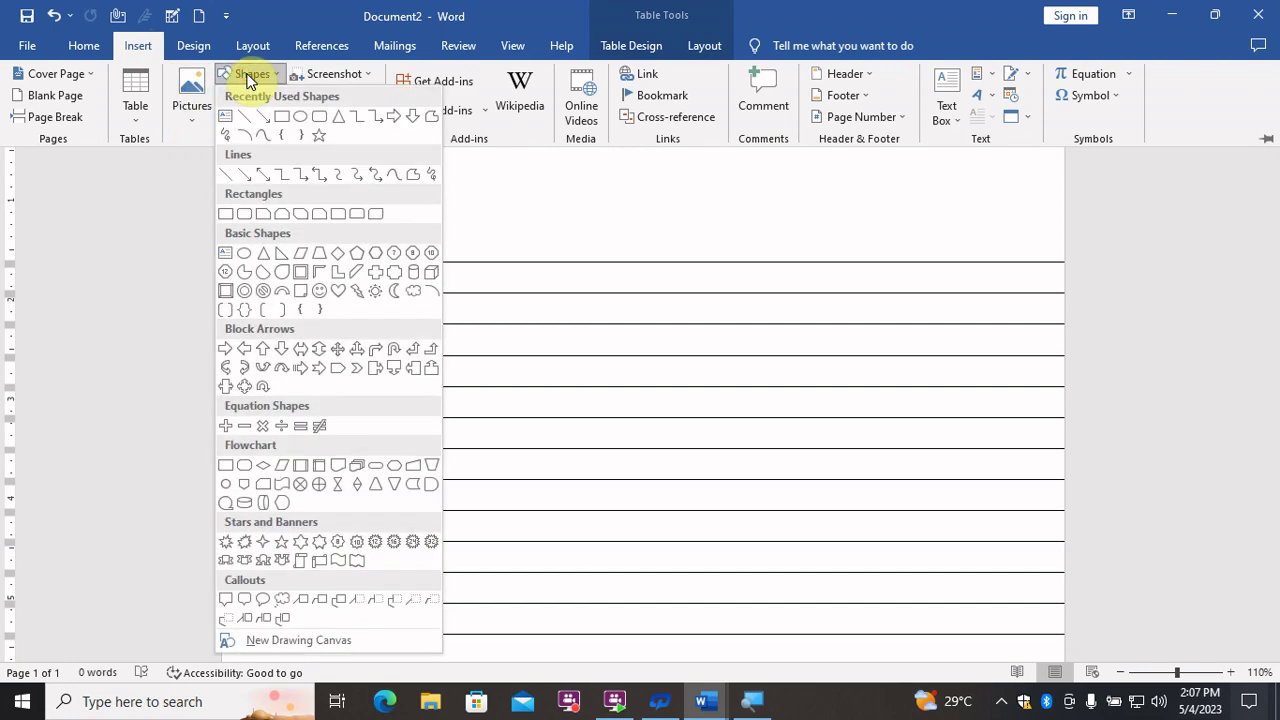
{"action": "left_click", "coordinate": [227, 175]}
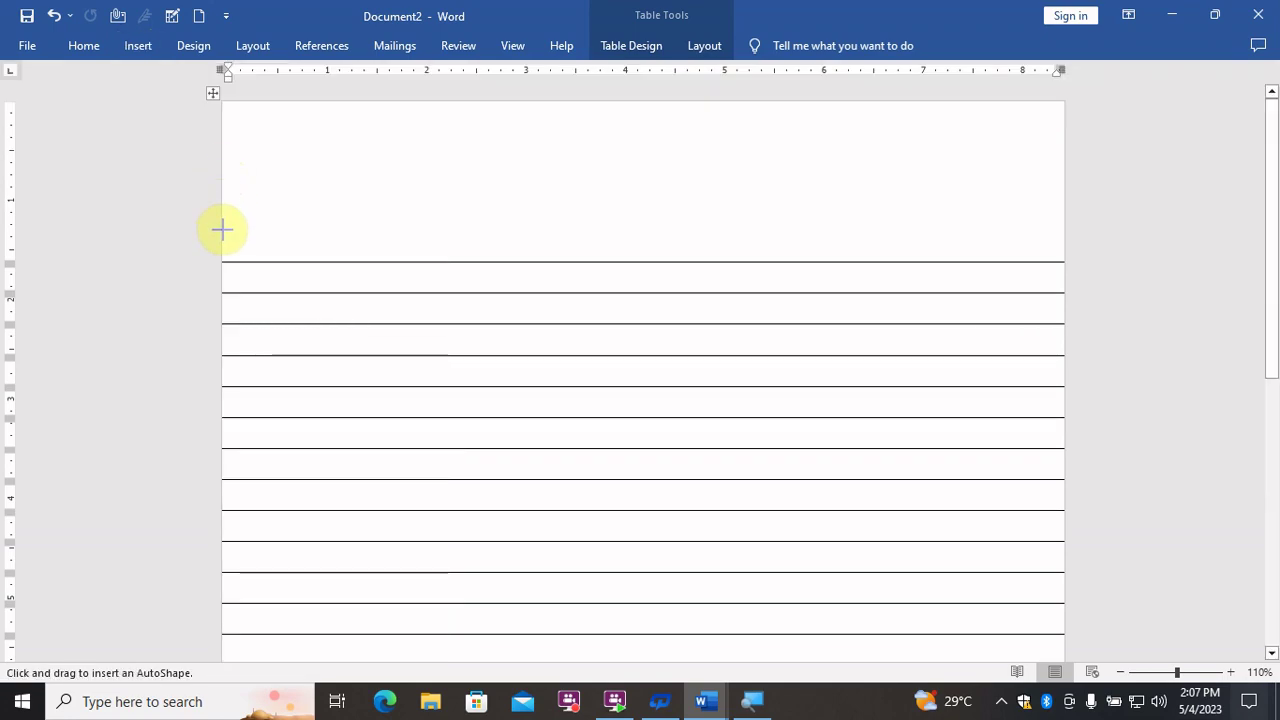
{"action": "left_click_drag", "start_coordinate": [222, 230], "coordinate": [554, 217]}
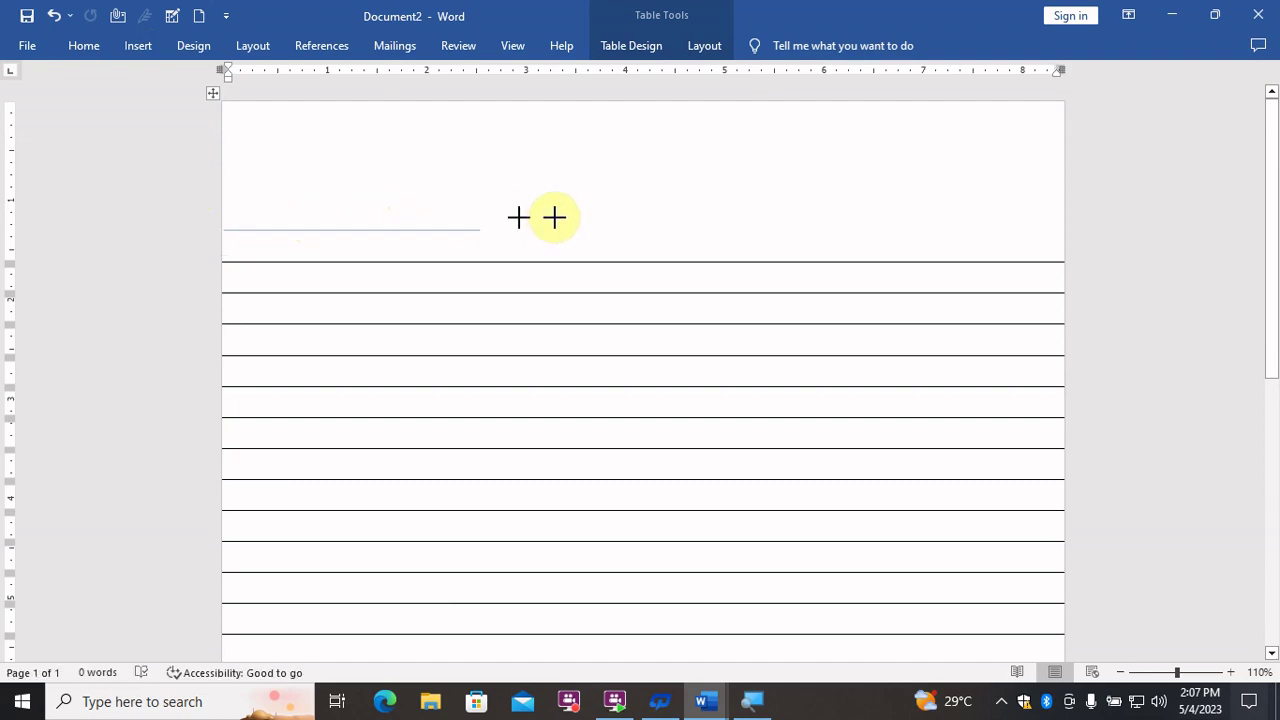
{"action": "left_click_drag", "start_coordinate": [554, 217], "coordinate": [1076, 195]}
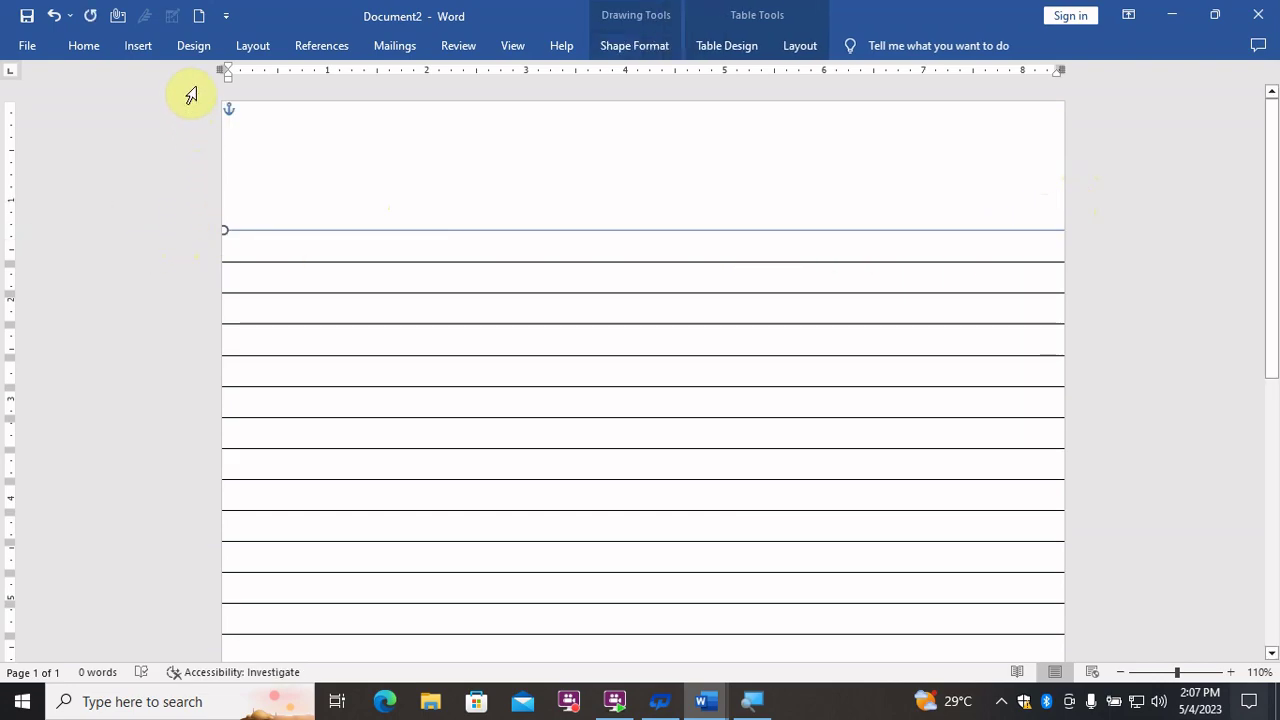
Give the top line a red outline with a 1½ pt weight.
{"action": "left_click", "coordinate": [249, 230]}
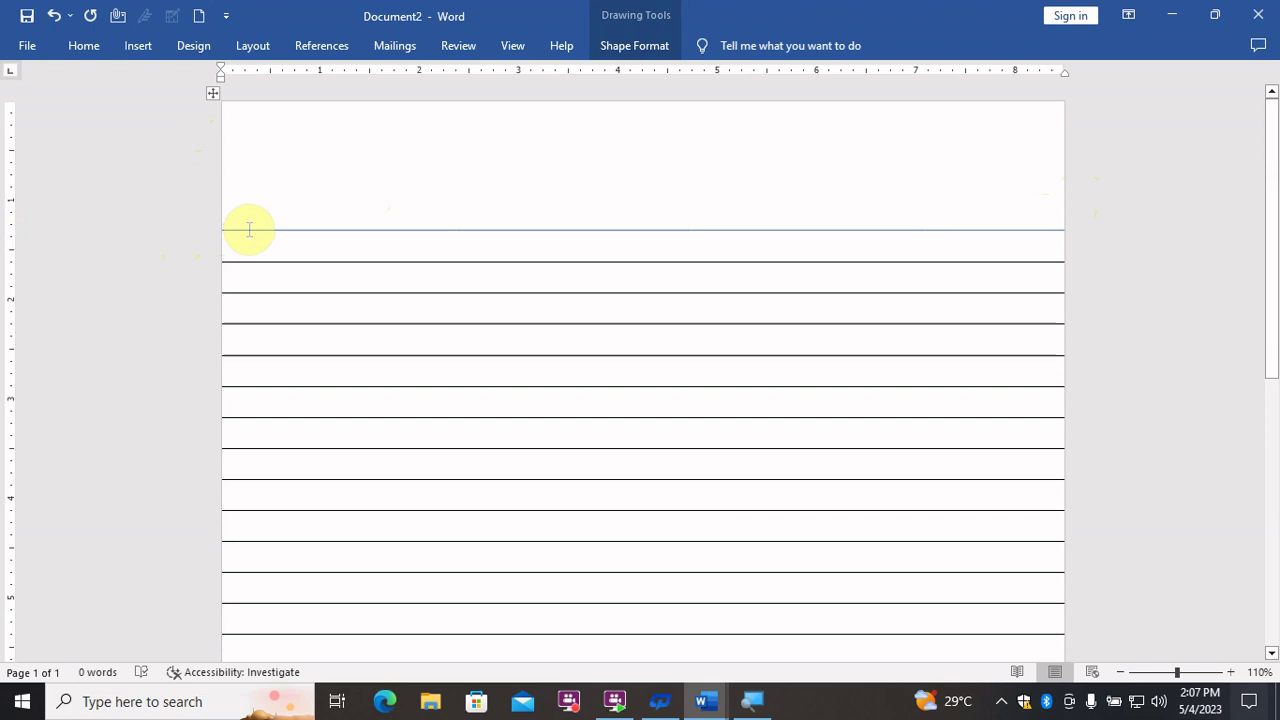
{"action": "left_click", "coordinate": [341, 227]}
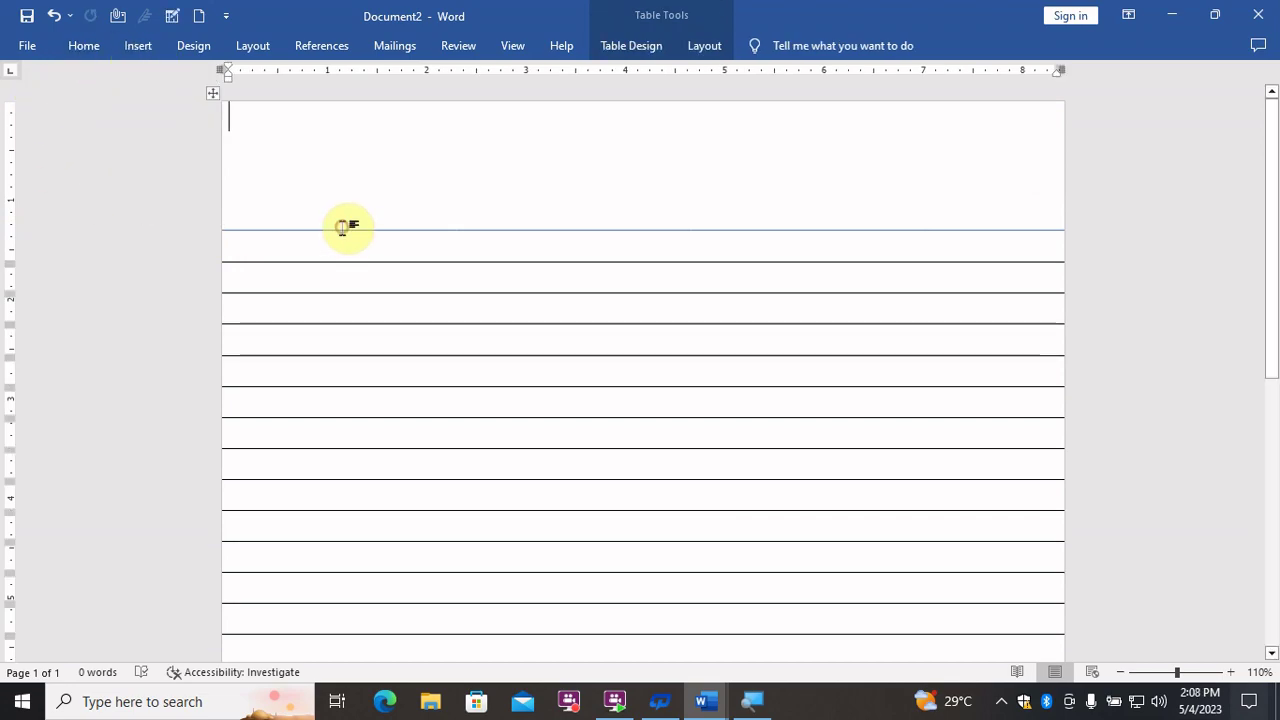
{"action": "left_click", "coordinate": [341, 230]}
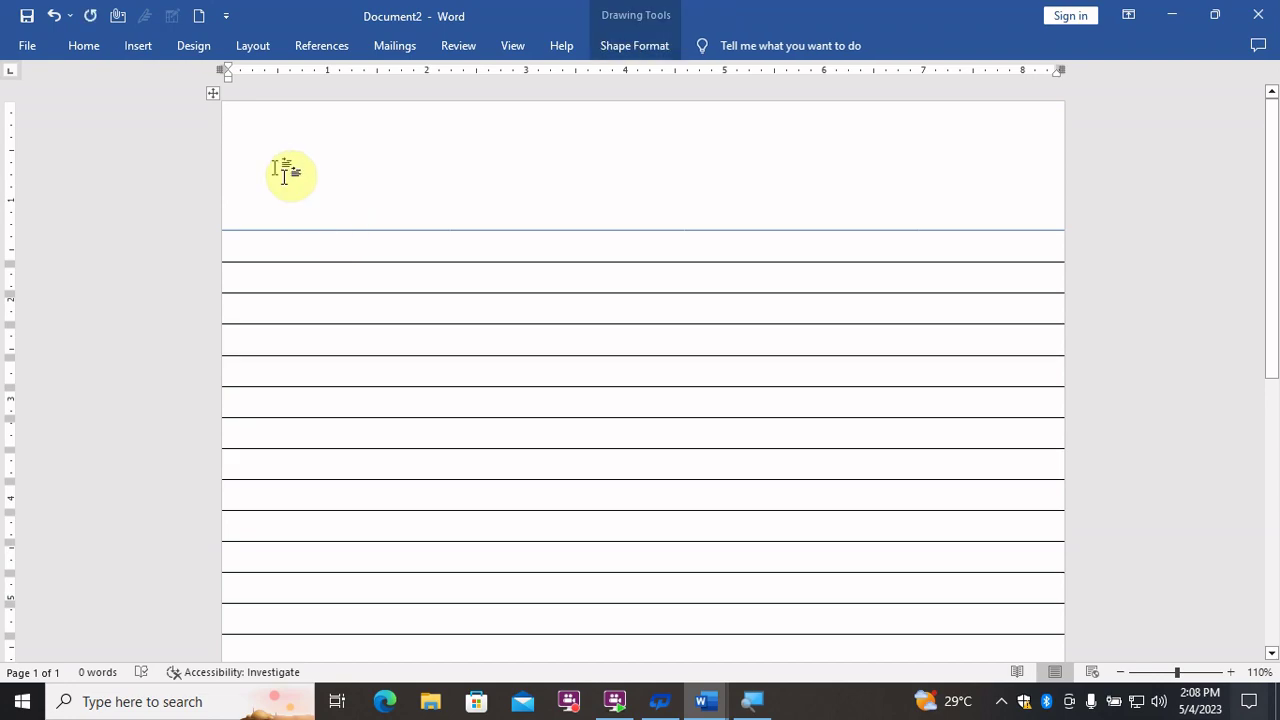
{"action": "left_click", "coordinate": [625, 45]}
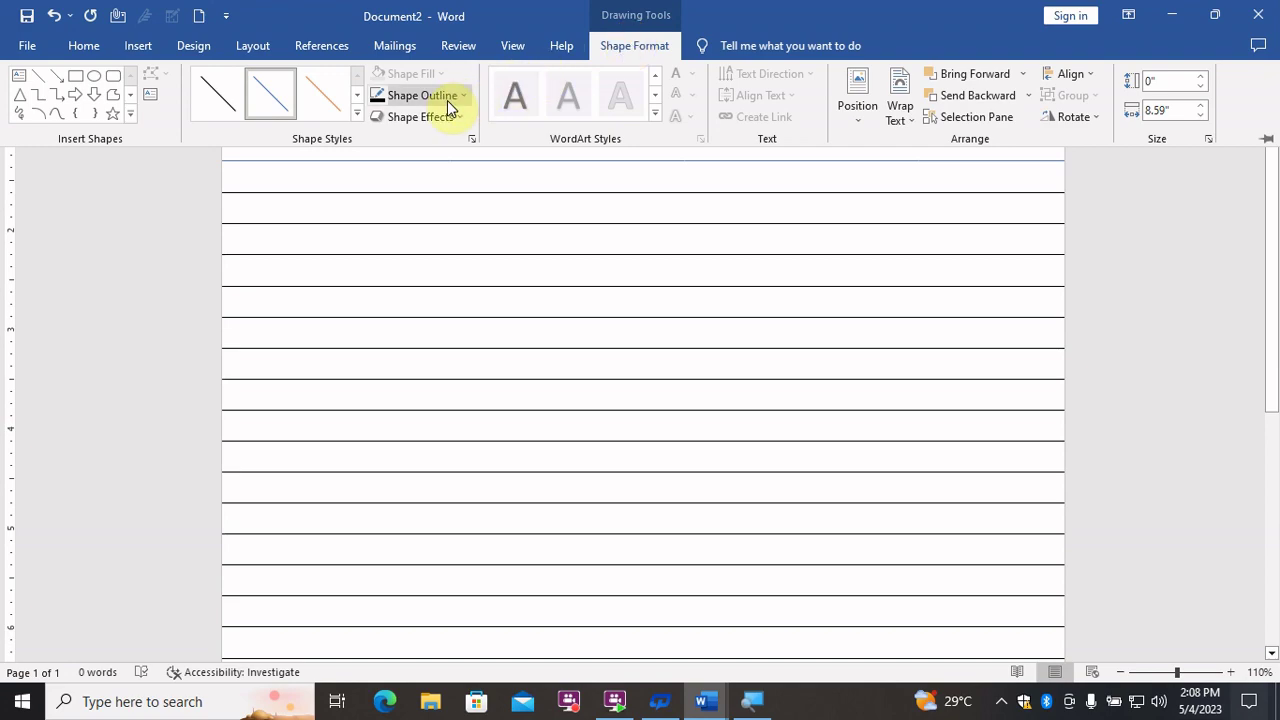
{"action": "left_click", "coordinate": [462, 98]}
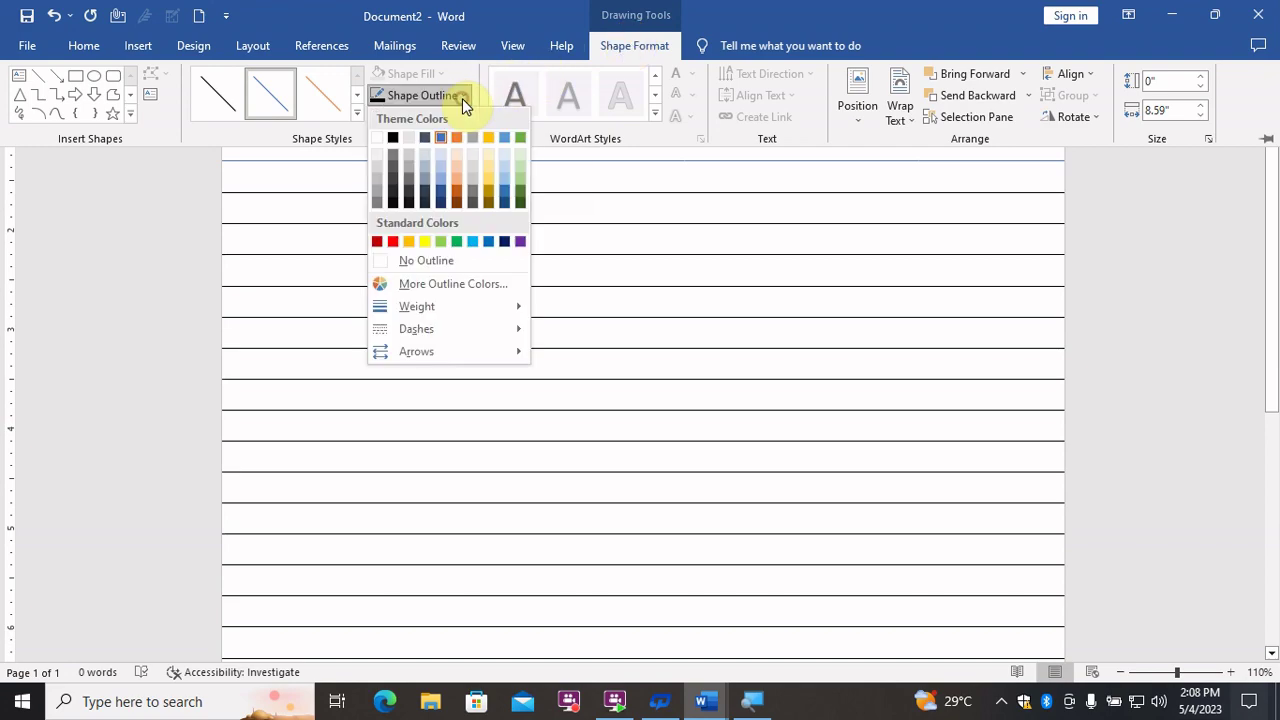
{"action": "left_click", "coordinate": [392, 239]}
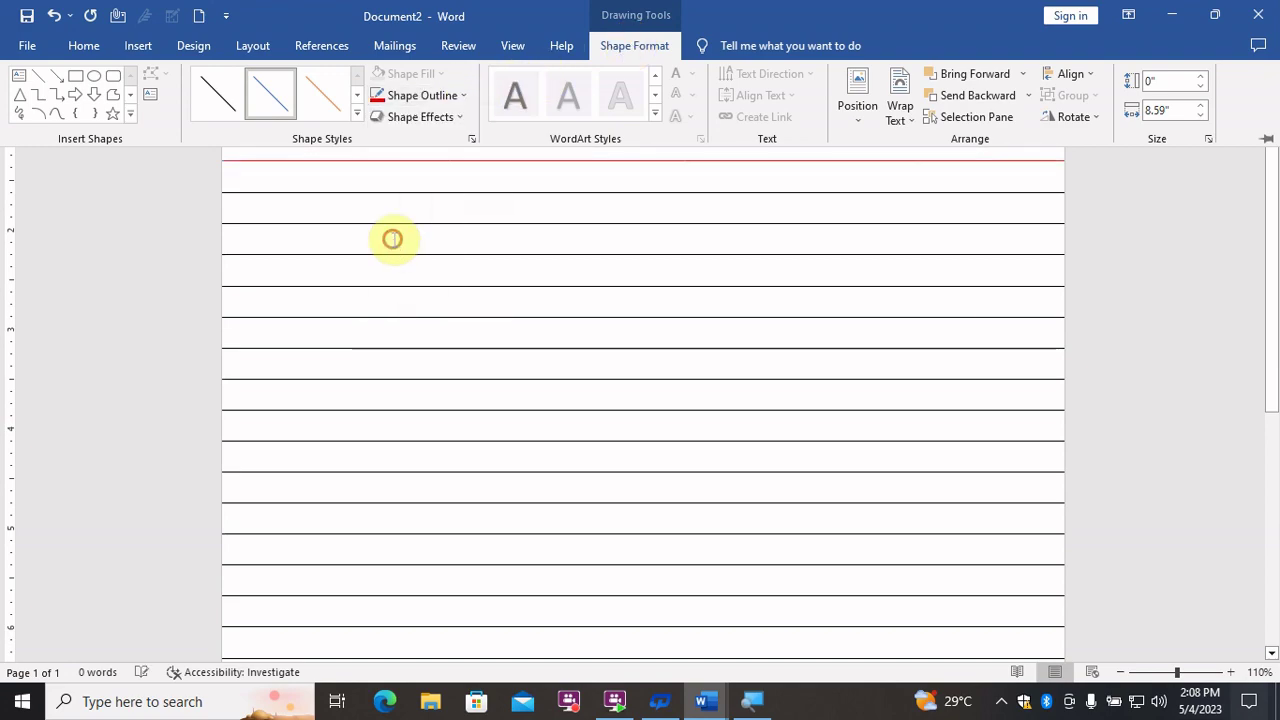
{"action": "left_click", "coordinate": [461, 98]}
{"action": "mouse_move", "coordinate": [417, 306]}
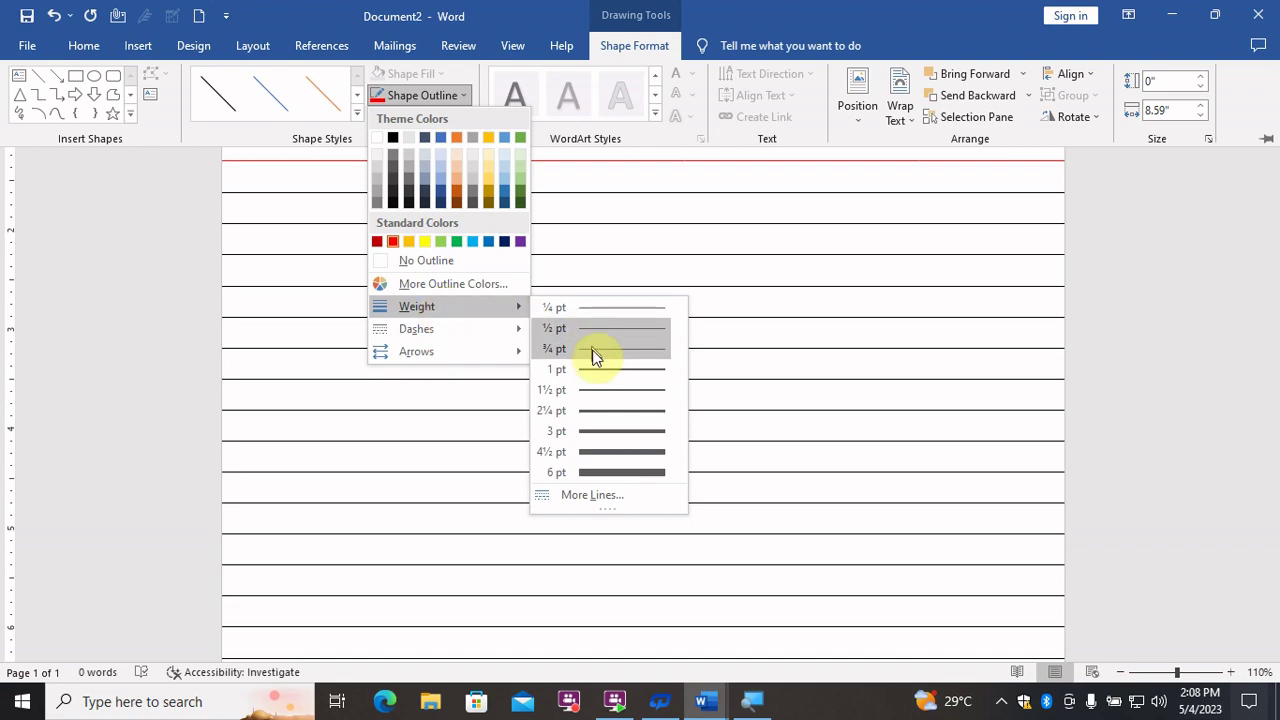
{"action": "left_click", "coordinate": [600, 400]}
{"action": "scroll", "coordinate": [592, 387], "scroll_direction": "up", "scroll_amount": 1}
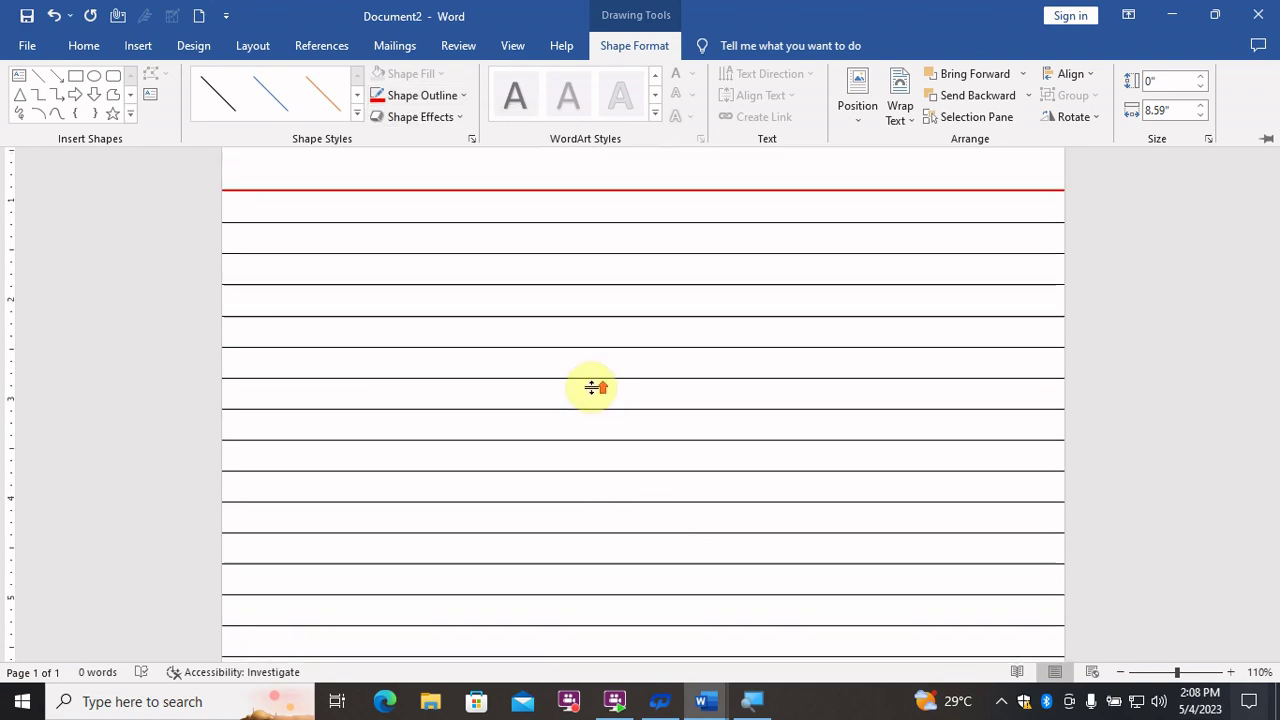
{"action": "key", "text": "Escape"}
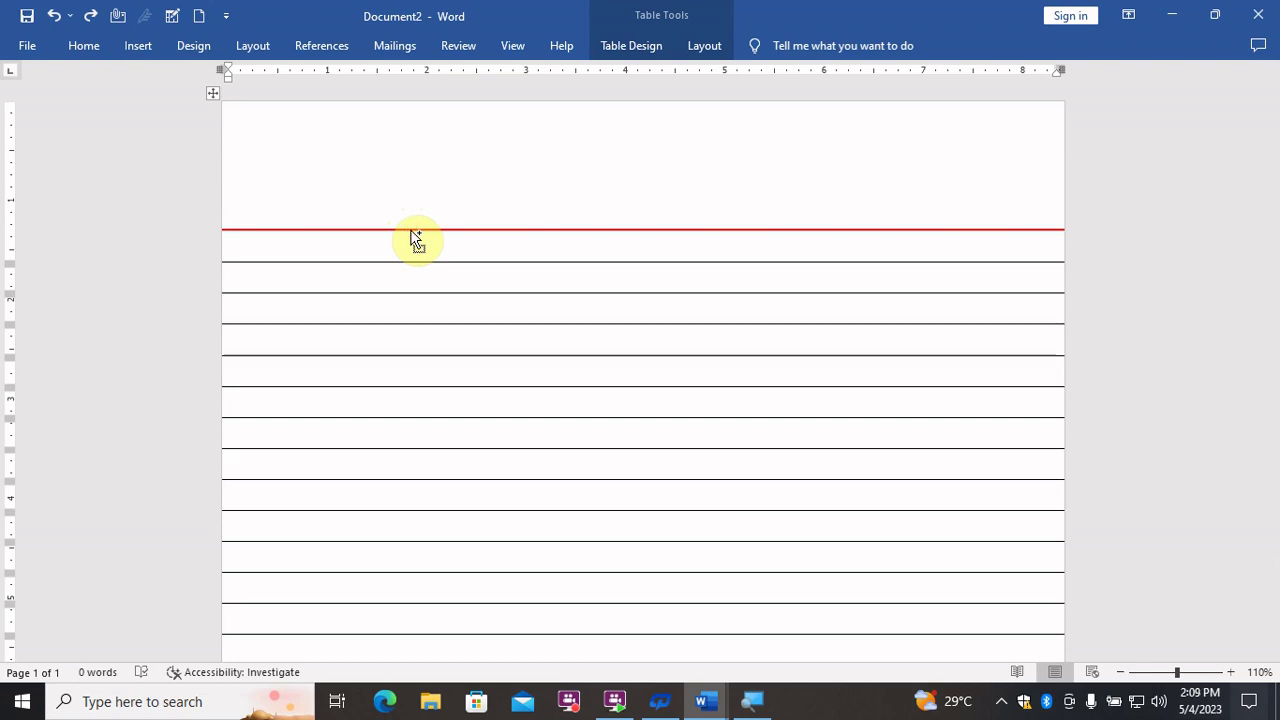
Ctrl-drag a copy of the red line slightly upward to form a double red top rule.
{"action": "left_click_drag", "start_coordinate": [416, 238], "coordinate": [411, 225]}
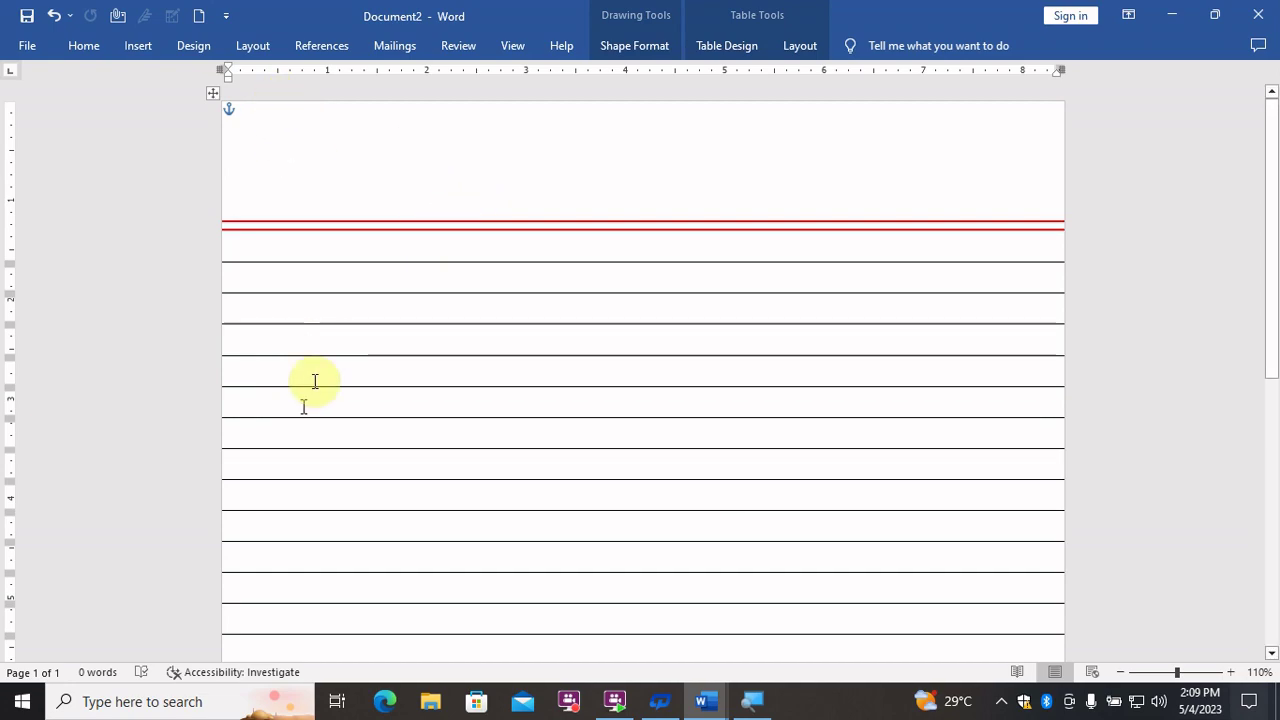
{"action": "left_click", "coordinate": [139, 46]}
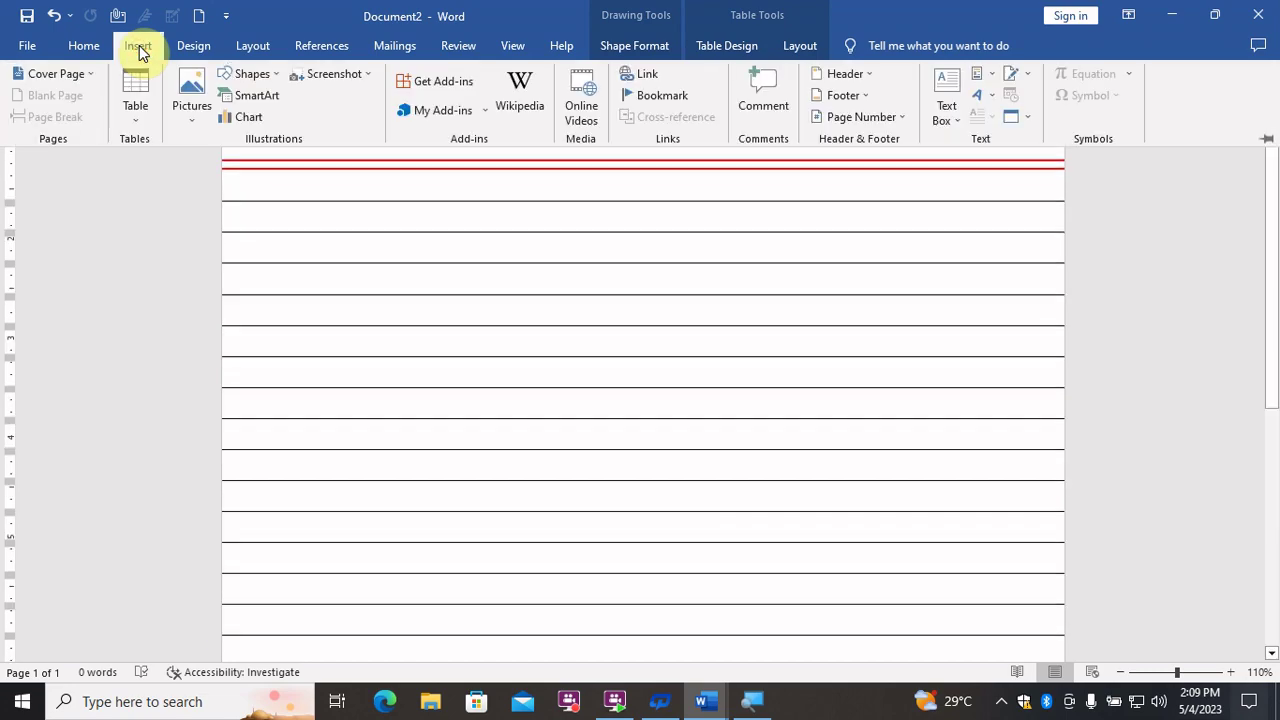
Draw a vertical Line shape near the left edge from the page top to the bottom.
{"action": "left_click", "coordinate": [254, 75]}
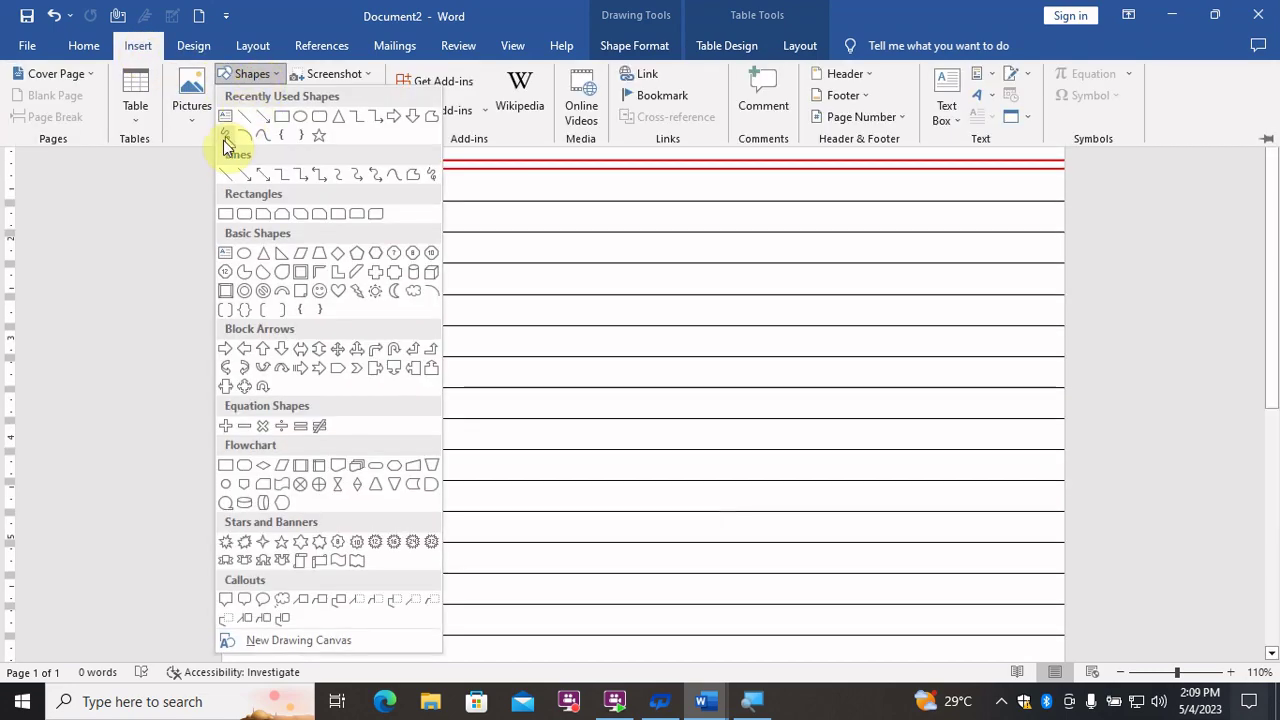
{"action": "left_click", "coordinate": [225, 176]}
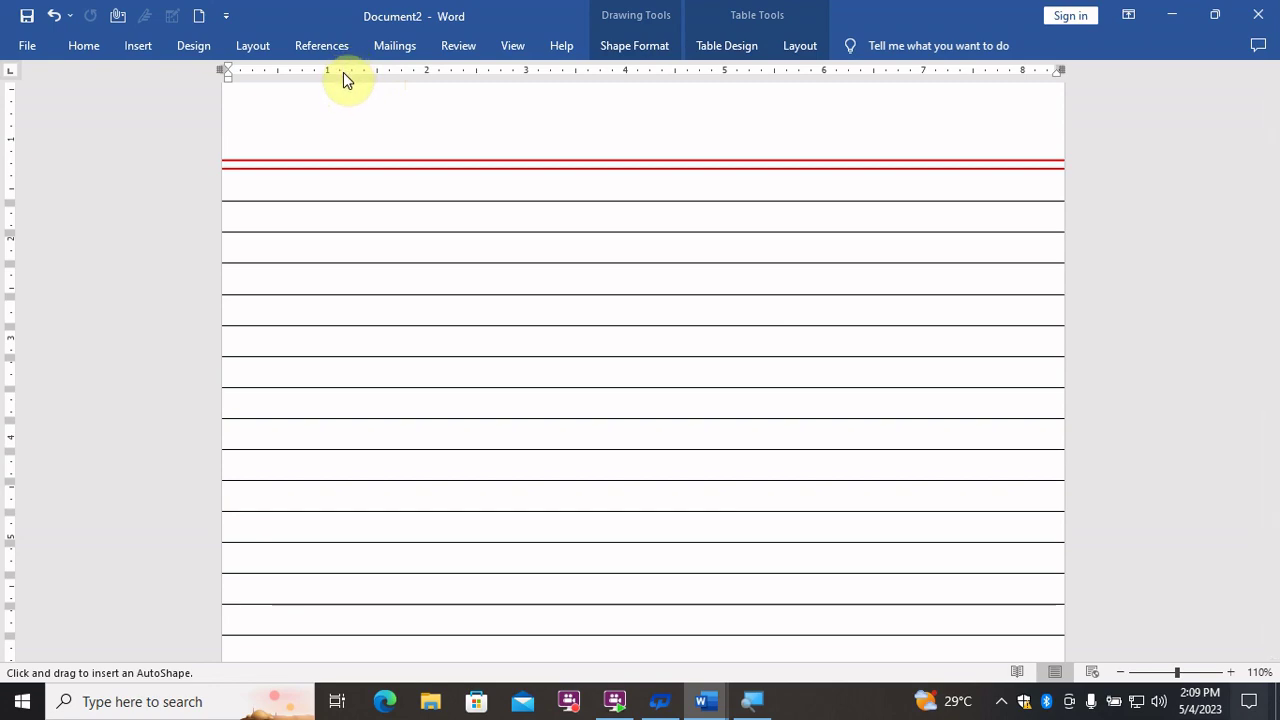
{"action": "left_click_drag", "start_coordinate": [344, 86], "coordinate": [343, 543]}
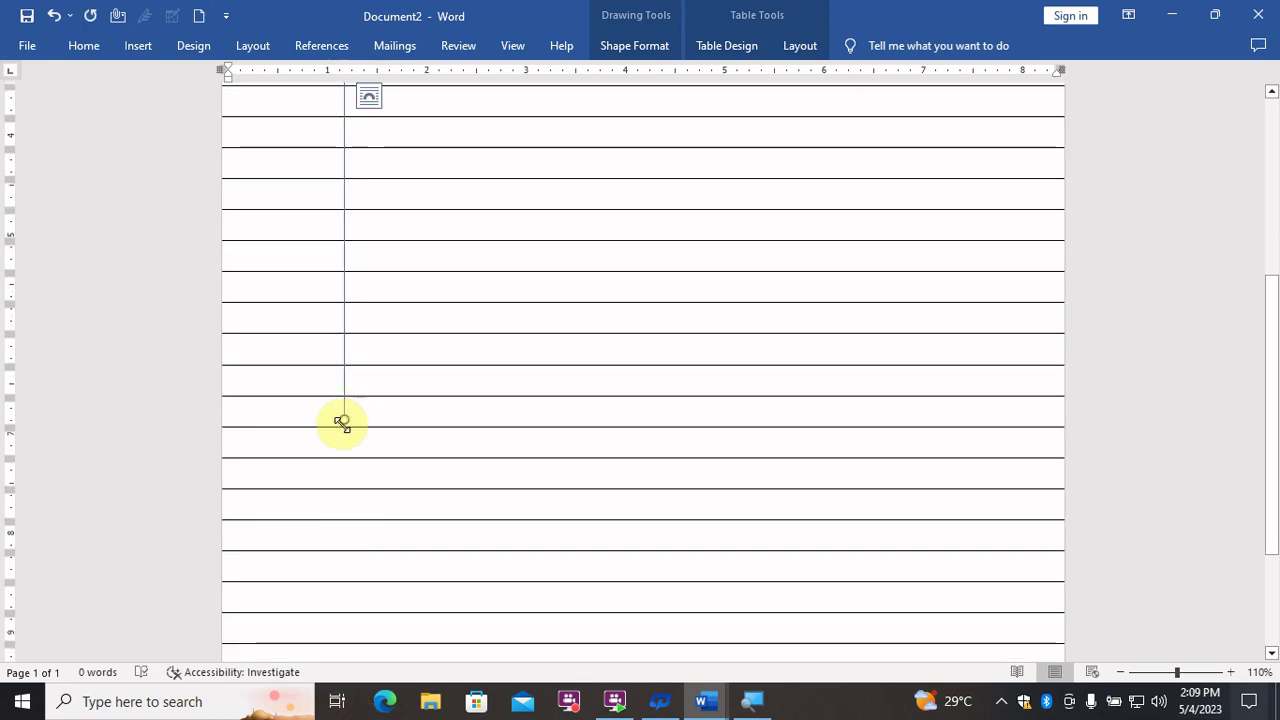
{"action": "left_click_drag", "start_coordinate": [344, 413], "coordinate": [343, 660]}
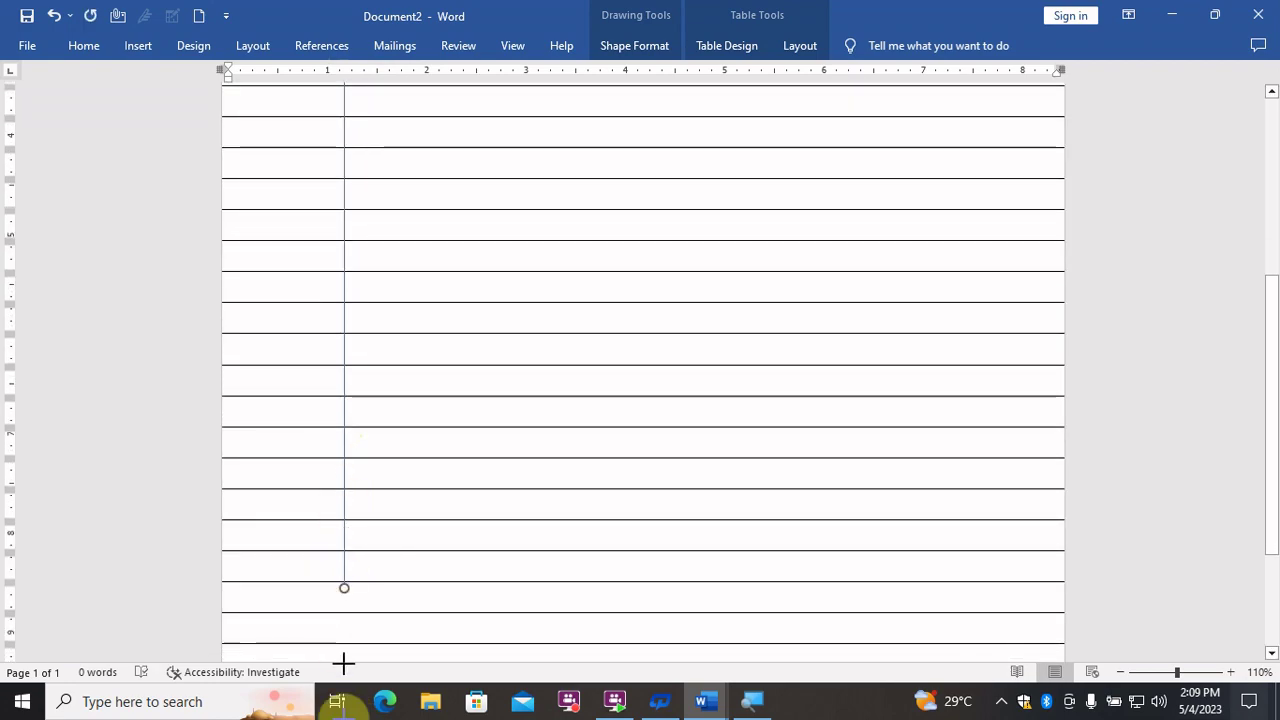
{"action": "left_click_drag", "start_coordinate": [368, 712], "coordinate": [388, 499]}
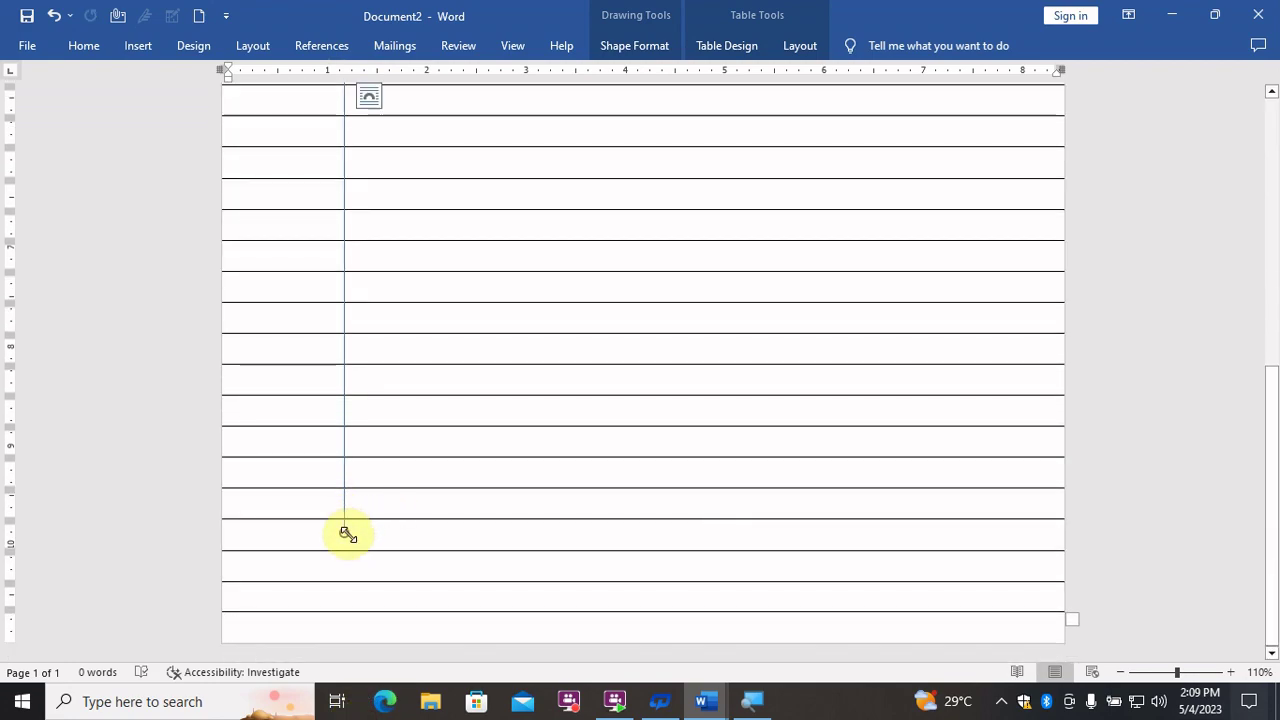
{"action": "left_click_drag", "start_coordinate": [346, 535], "coordinate": [347, 642]}
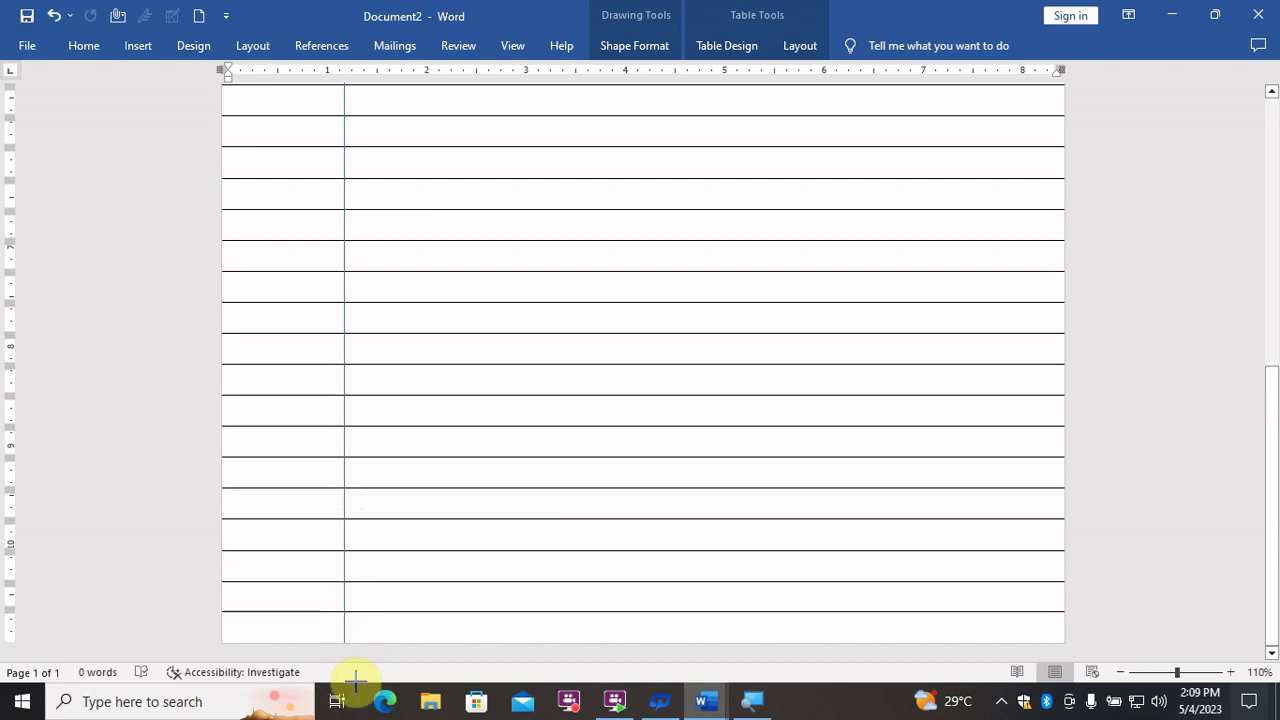
{"action": "scroll", "coordinate": [402, 520], "scroll_direction": "up", "scroll_amount": 12}
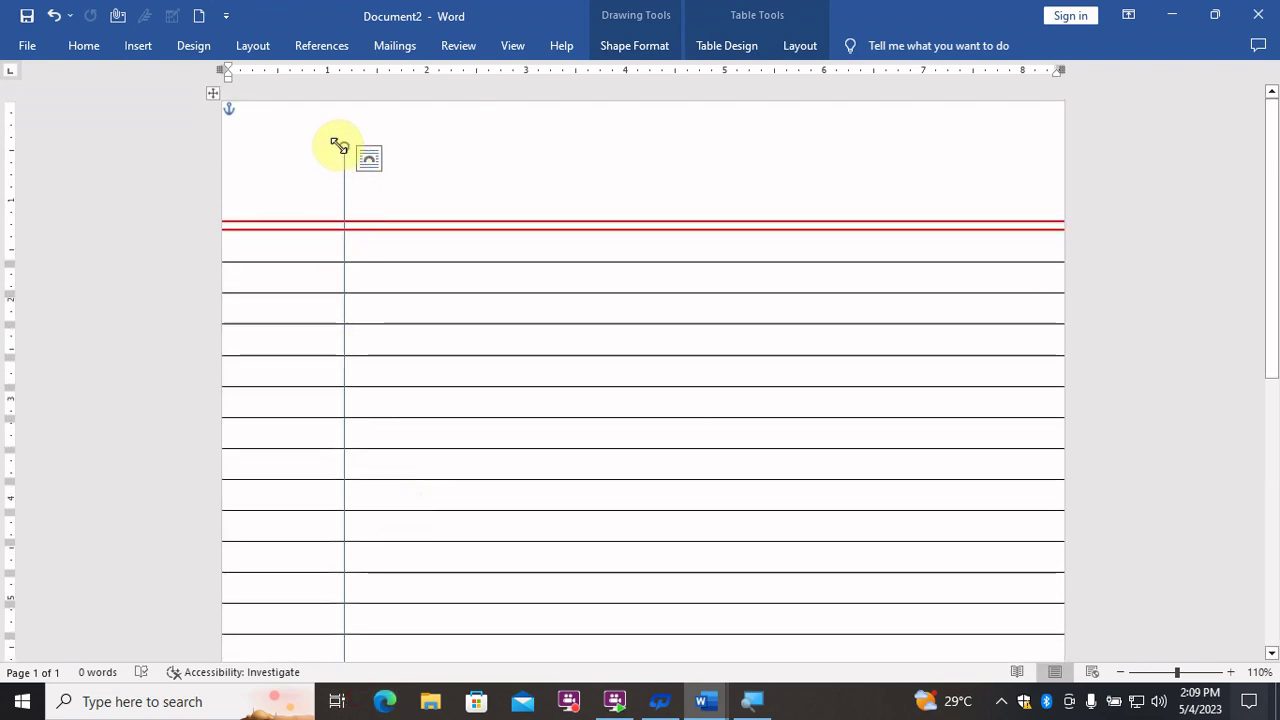
{"action": "scroll", "coordinate": [500, 95], "scroll_direction": "down", "scroll_amount": 2}
{"action": "left_click", "coordinate": [655, 45]}
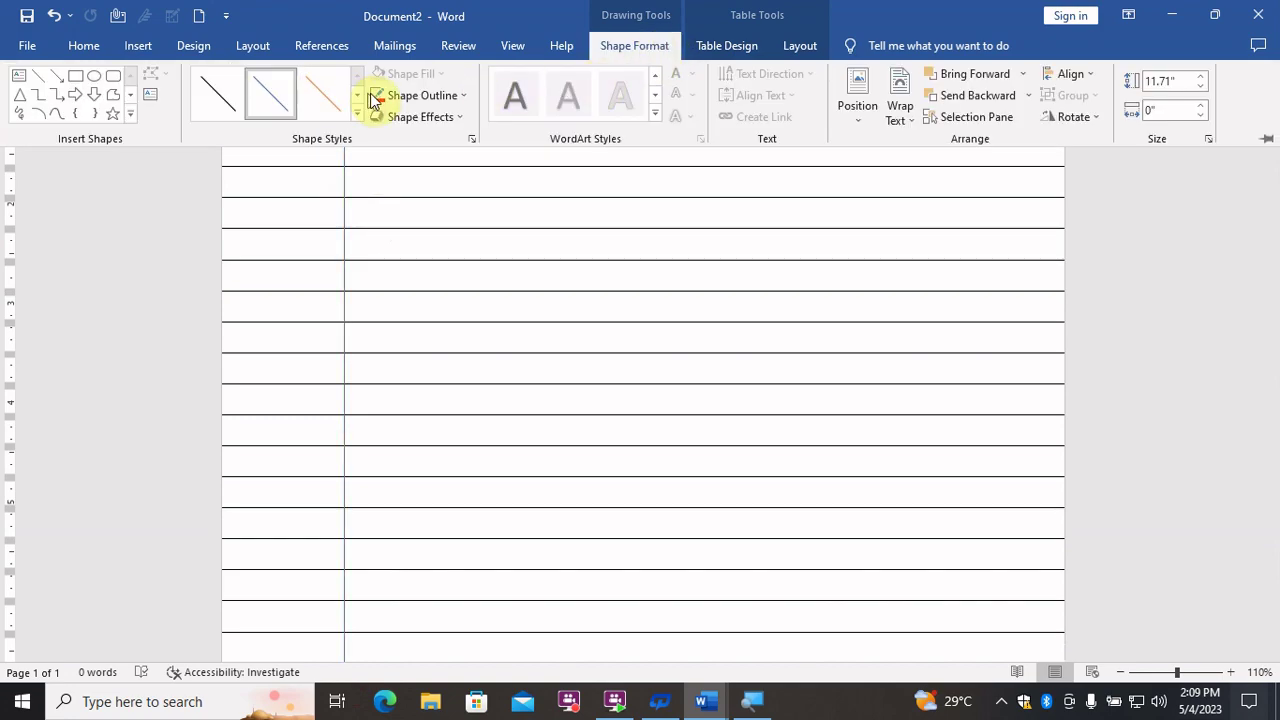
Make the vertical margin line red with a heavier outline weight.
{"action": "left_click", "coordinate": [374, 98]}
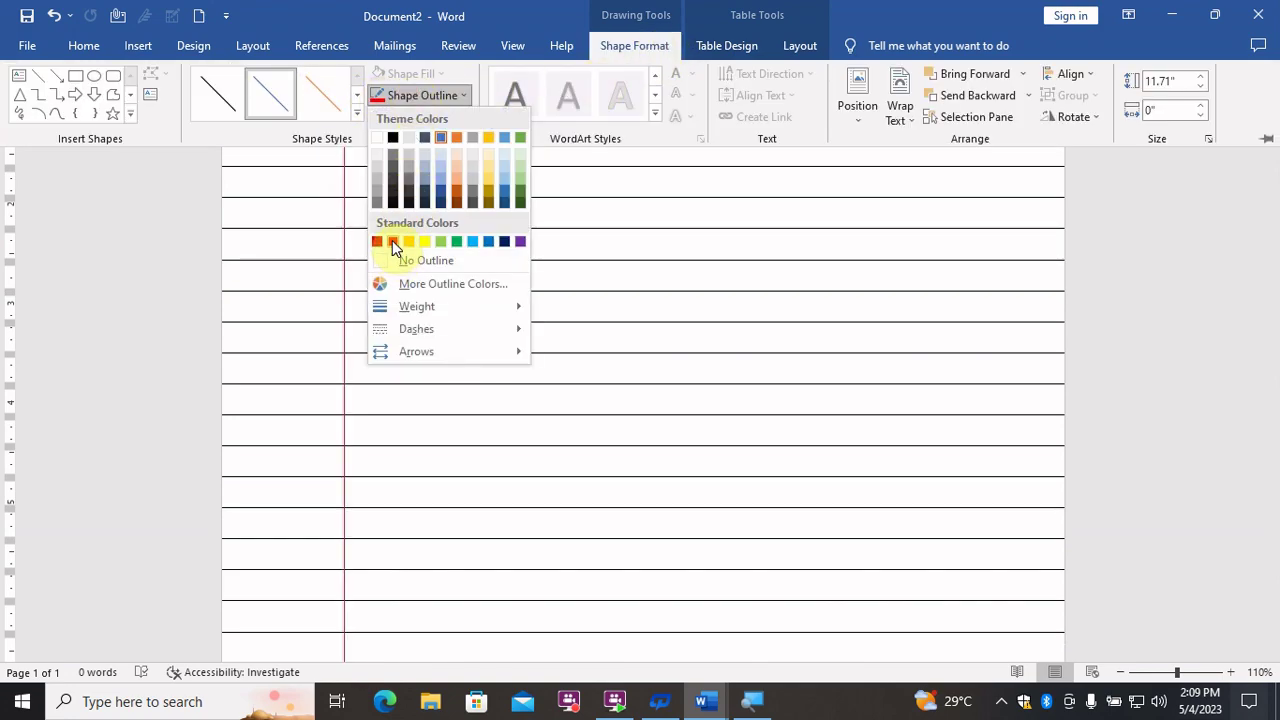
{"action": "left_click", "coordinate": [392, 240]}
{"action": "left_click", "coordinate": [446, 95]}
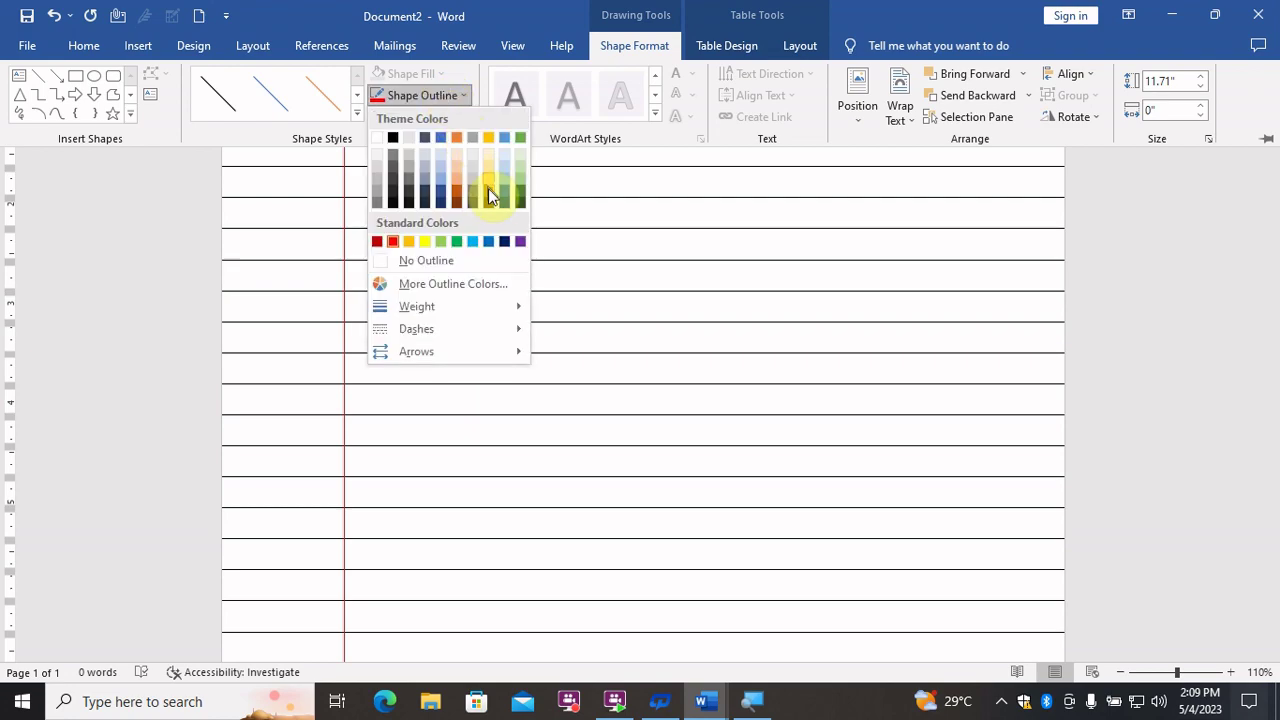
{"action": "mouse_move", "coordinate": [417, 306]}
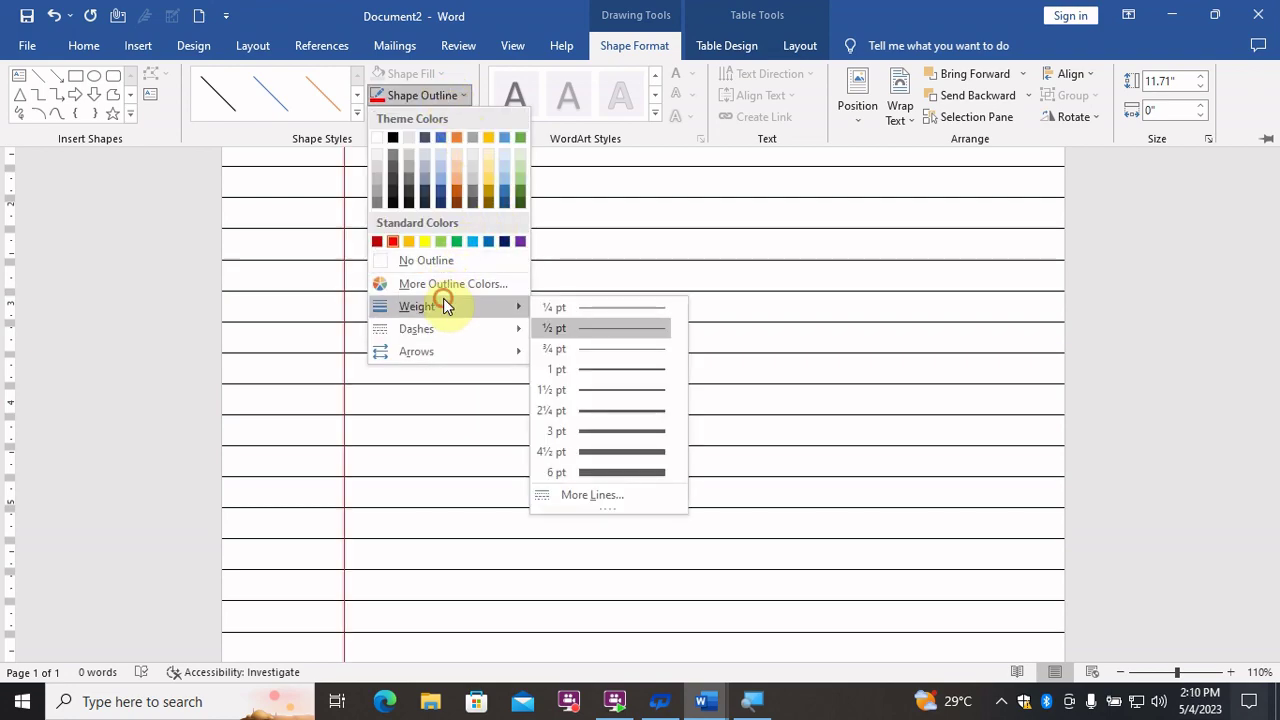
{"action": "left_click", "coordinate": [540, 349]}
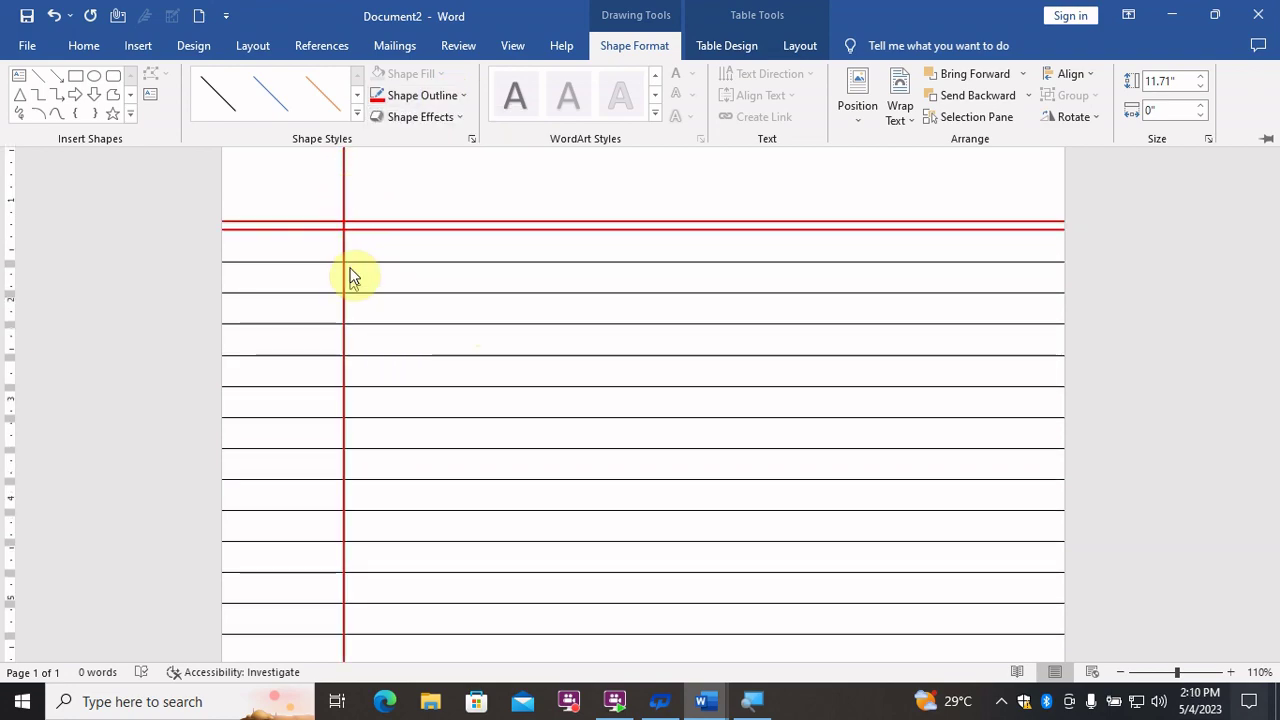
{"action": "left_click", "coordinate": [341, 208]}
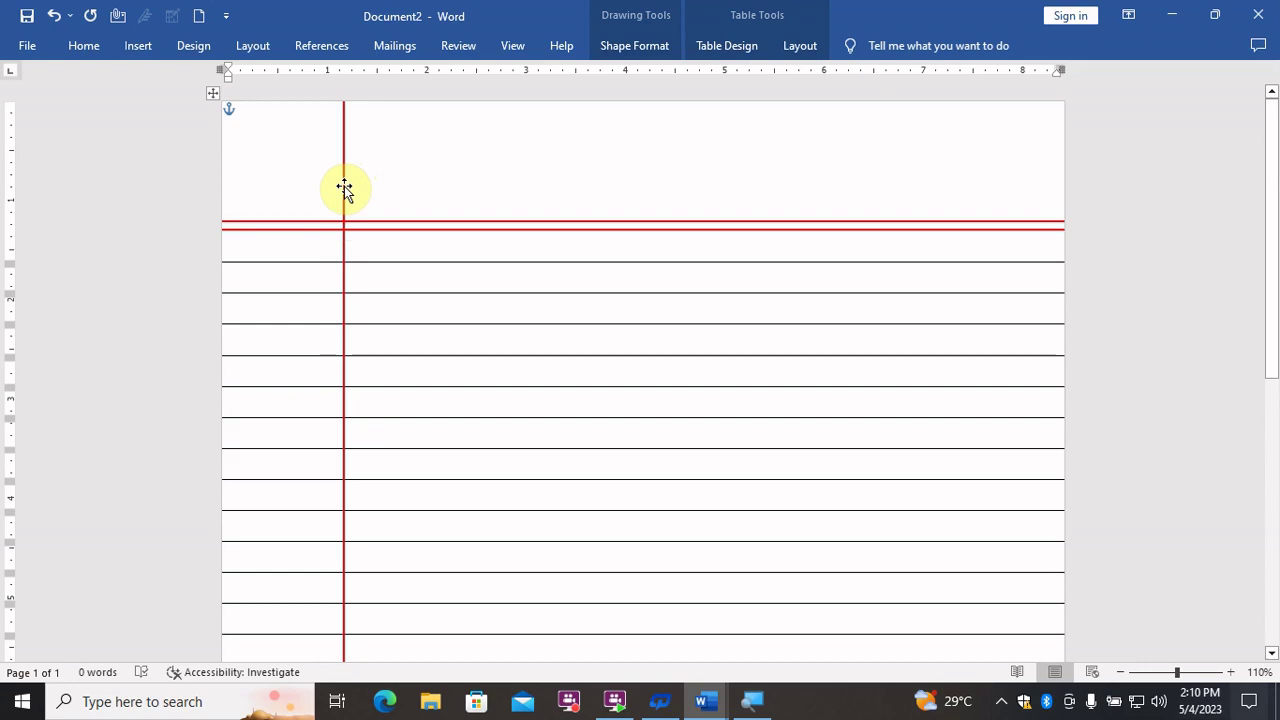
Ctrl-drag a copy of the vertical red line just to the right of the original.
{"action": "left_click_drag", "start_coordinate": [344, 188], "coordinate": [347, 191]}
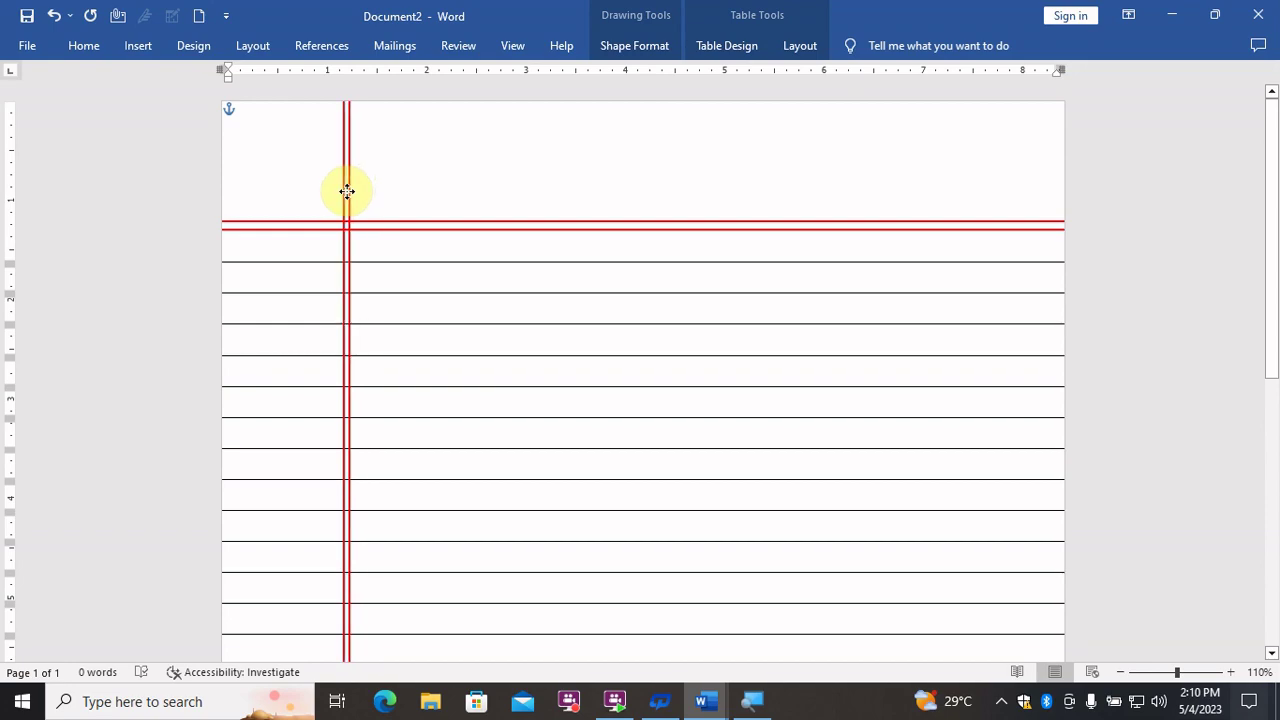
{"action": "scroll", "coordinate": [346, 188], "scroll_direction": "down", "scroll_amount": 3}
{"action": "scroll", "coordinate": [343, 209], "scroll_direction": "down", "scroll_amount": 3}
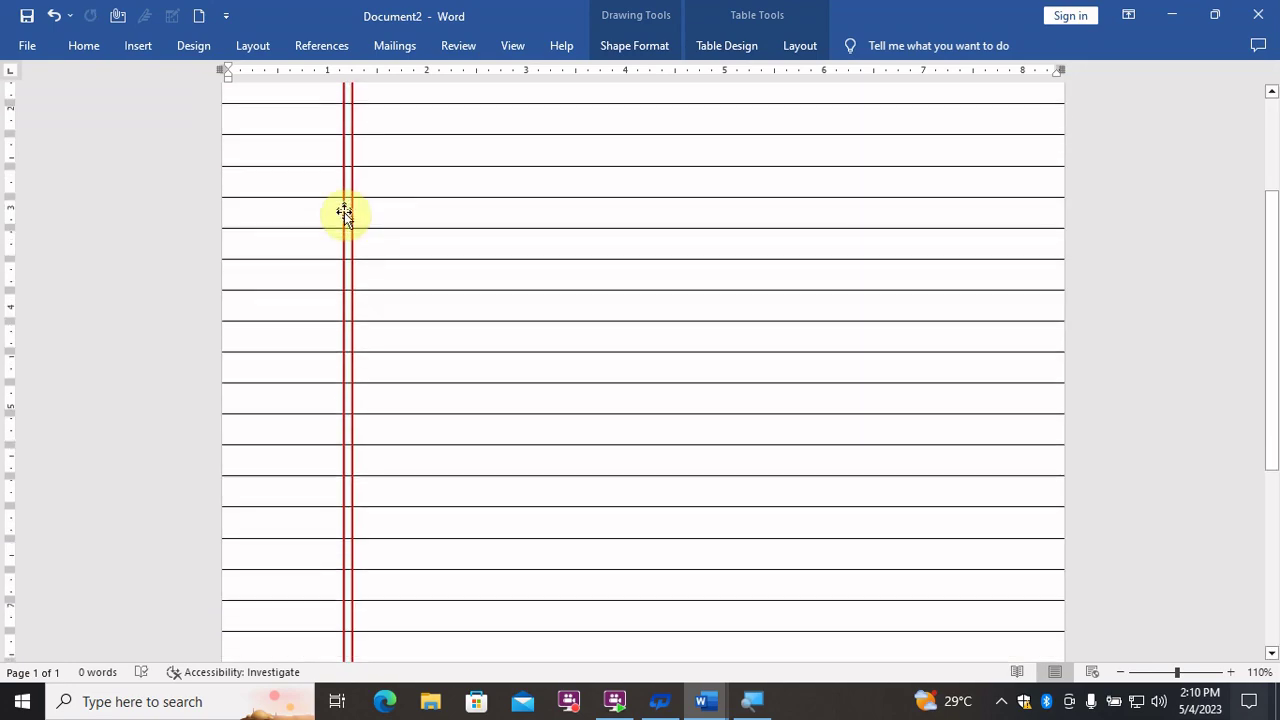
{"action": "scroll", "coordinate": [388, 313], "scroll_direction": "up", "scroll_amount": 3}
{"action": "scroll", "coordinate": [386, 314], "scroll_direction": "up", "scroll_amount": 3}
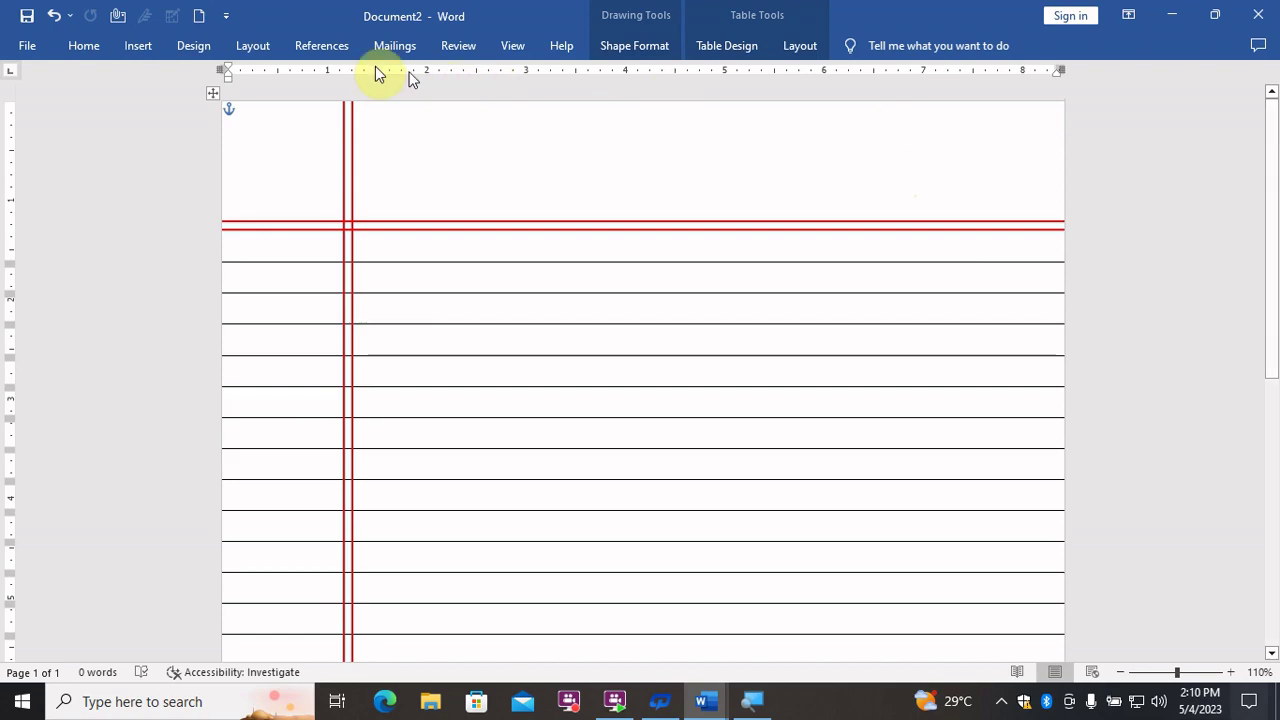
Draw a 0.82" by 1.93" rounded rectangle in the page's top-right corner above the red rules.
{"action": "left_click", "coordinate": [128, 46]}
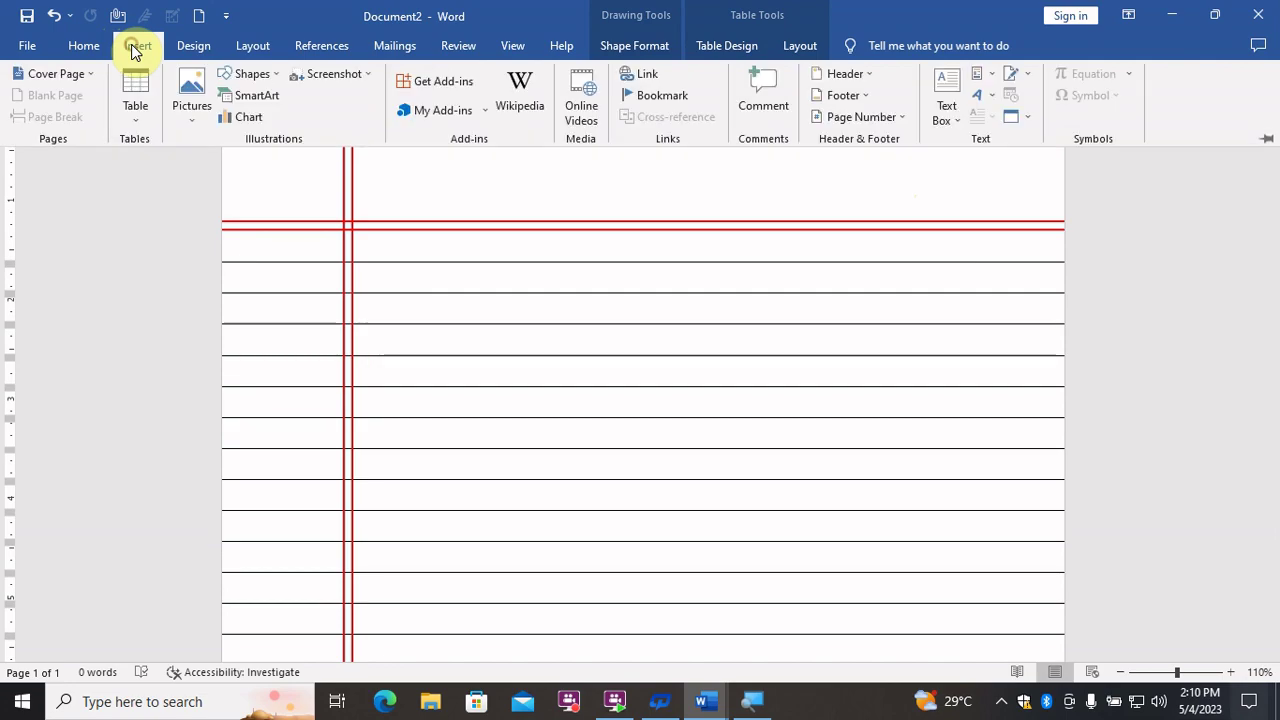
{"action": "left_click", "coordinate": [250, 74]}
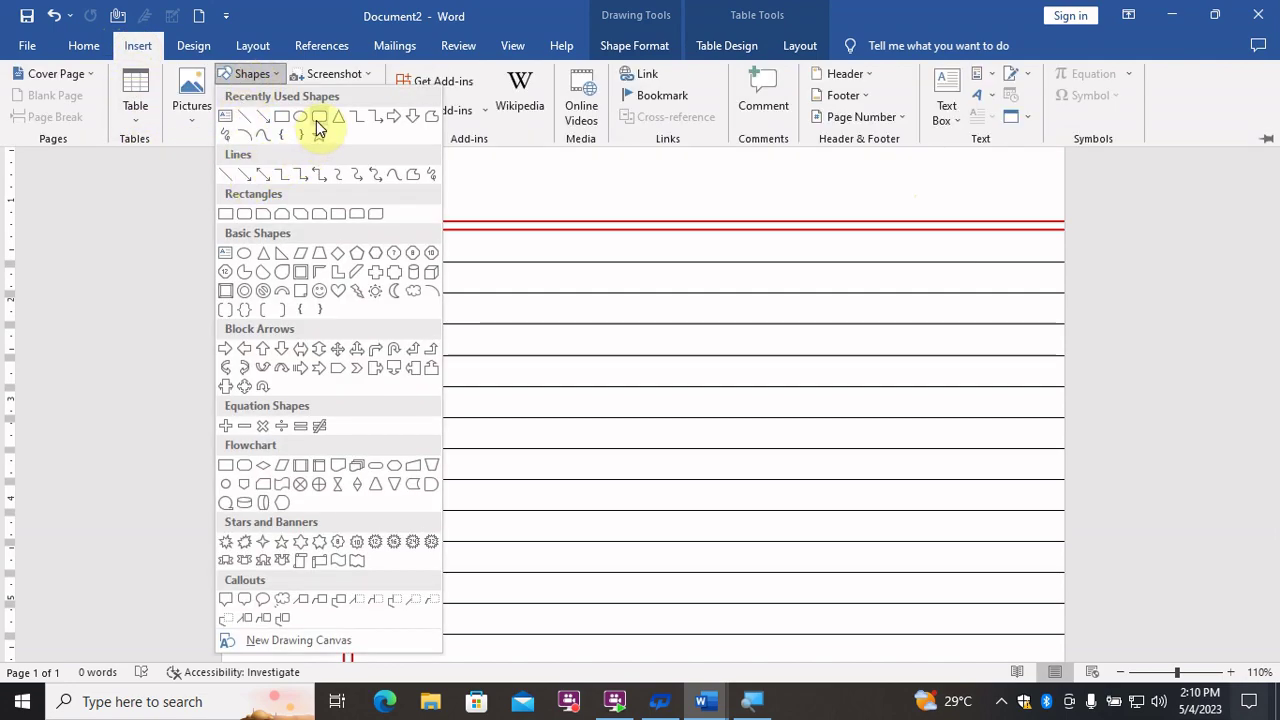
{"action": "left_click", "coordinate": [320, 121]}
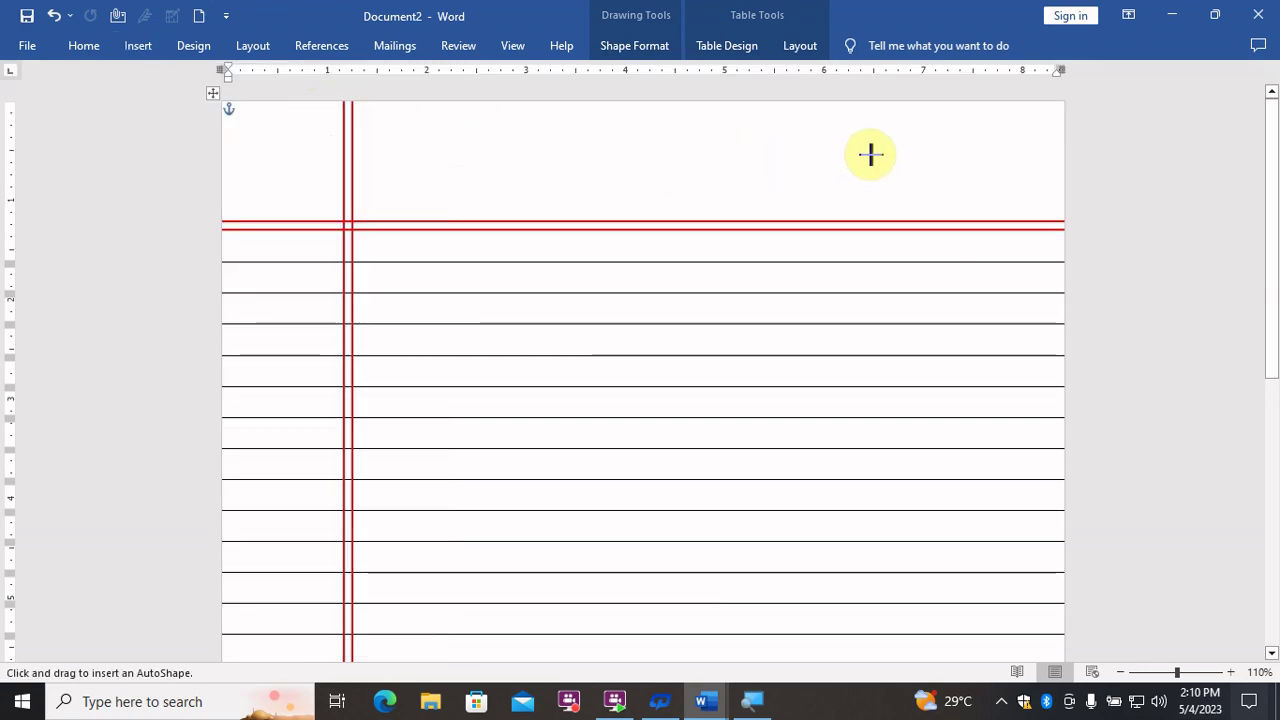
{"action": "left_click_drag", "start_coordinate": [871, 124], "coordinate": [1062, 205]}
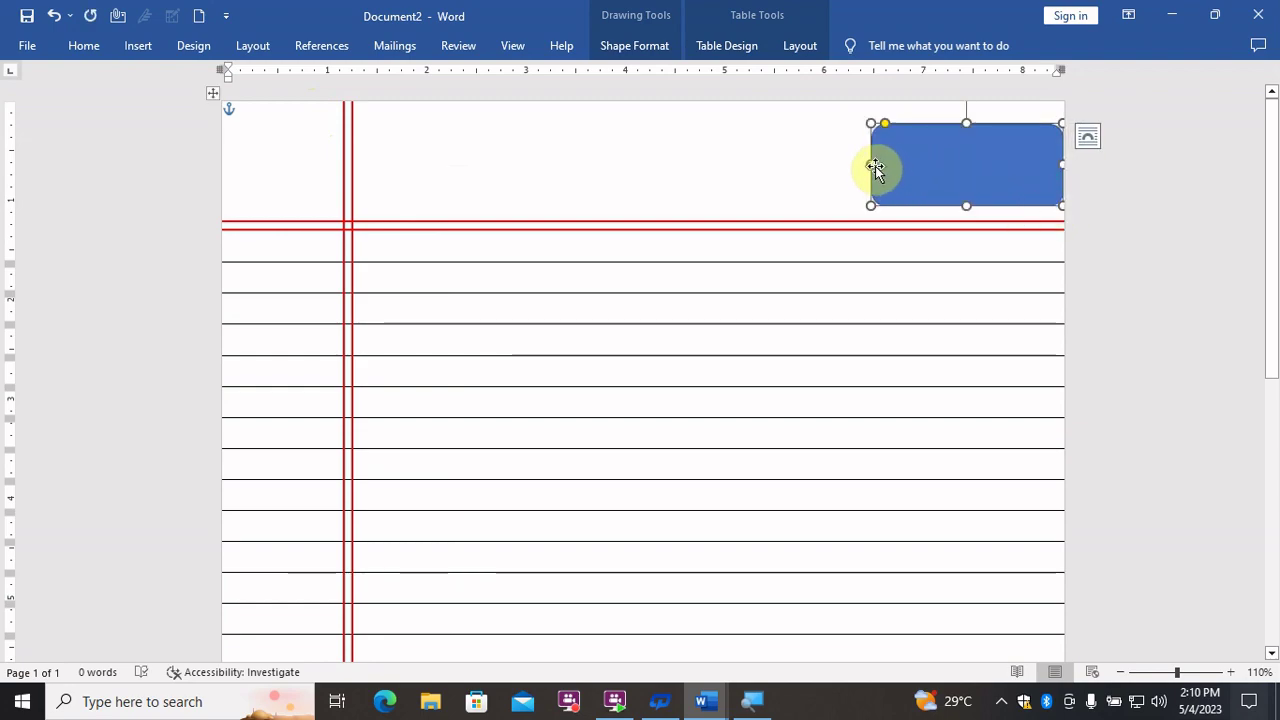
{"action": "left_click_drag", "start_coordinate": [871, 164], "coordinate": [852, 174]}
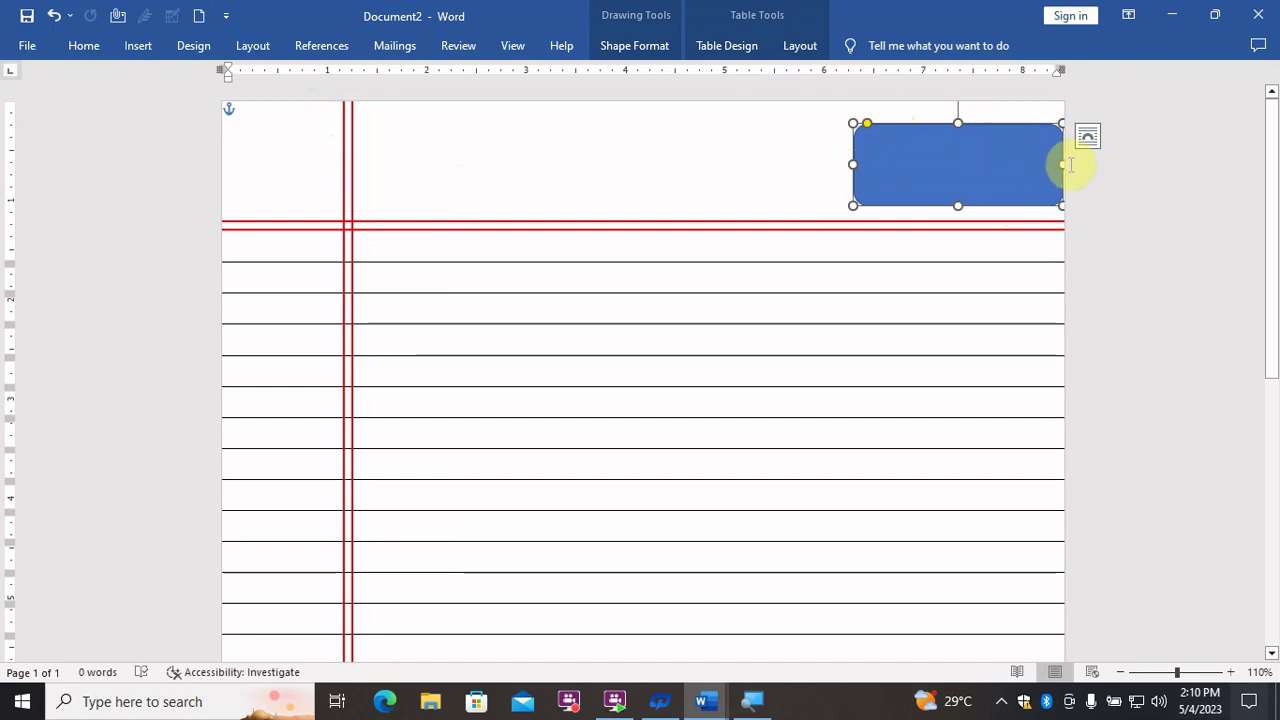
{"action": "left_click_drag", "start_coordinate": [1063, 167], "coordinate": [1045, 176]}
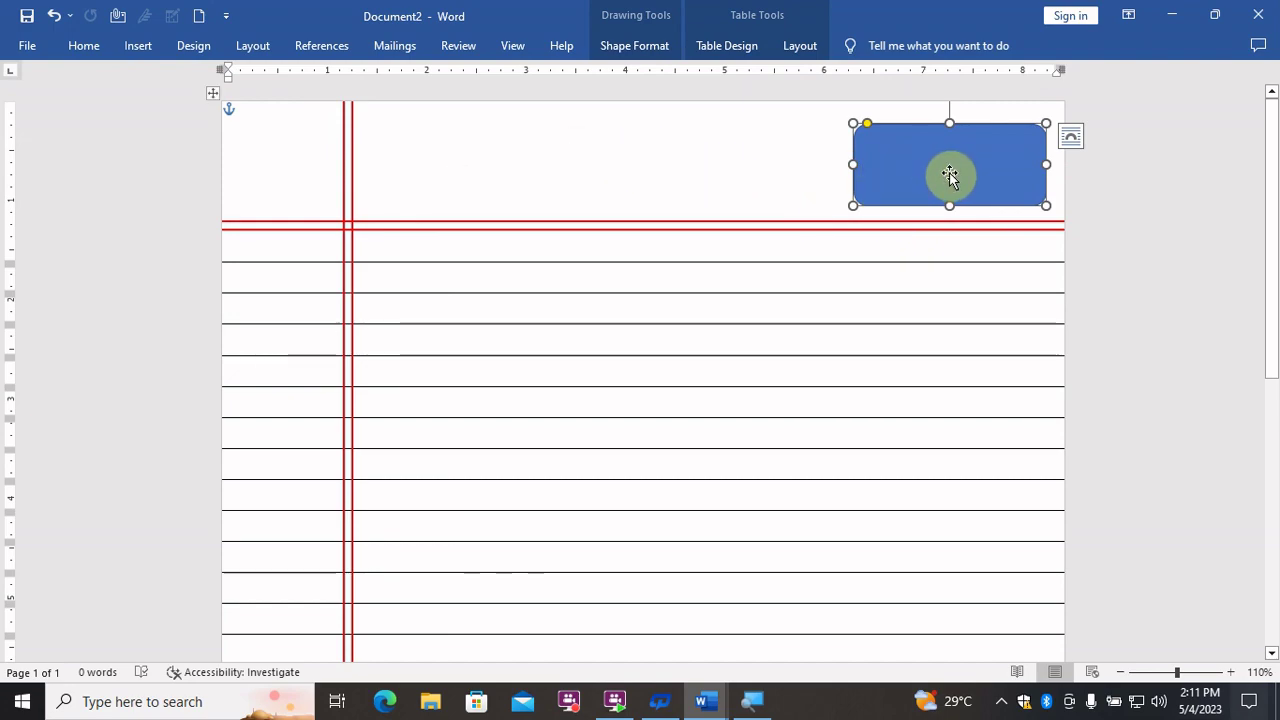
{"action": "left_click", "coordinate": [634, 48]}
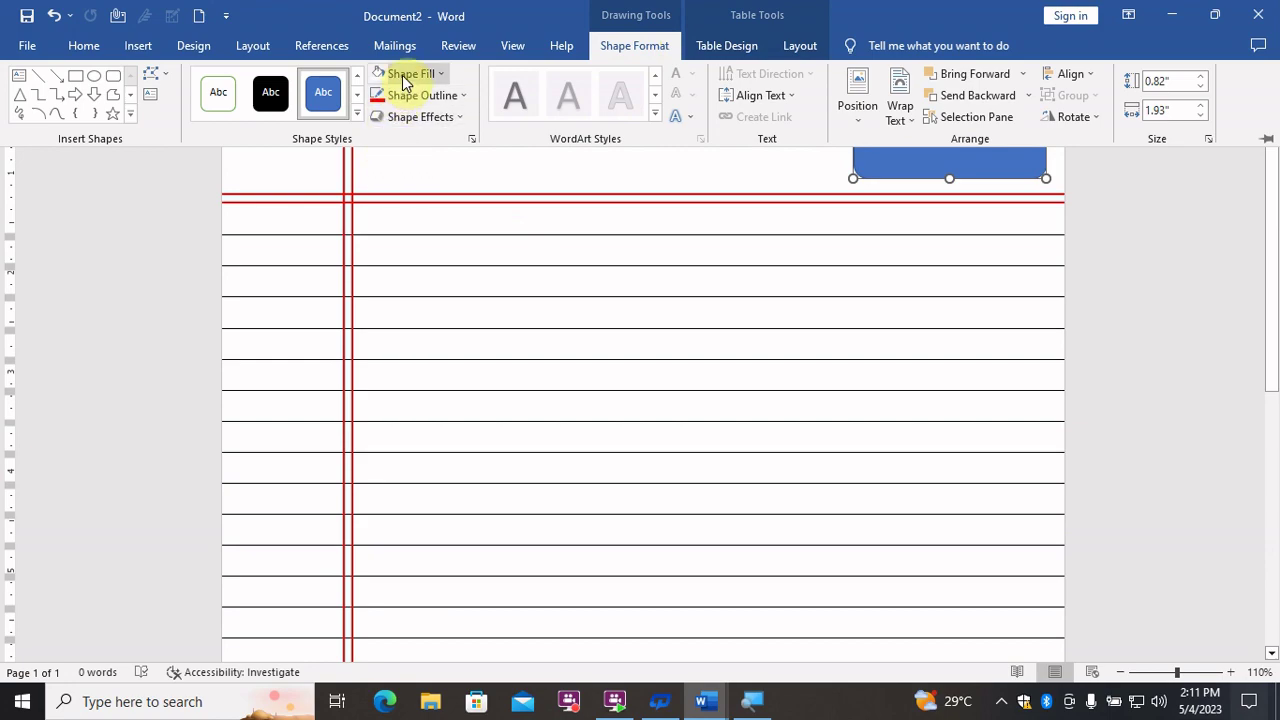
Fill the rounded rectangle with white and make it ready for text entry.
{"action": "left_click", "coordinate": [404, 78]}
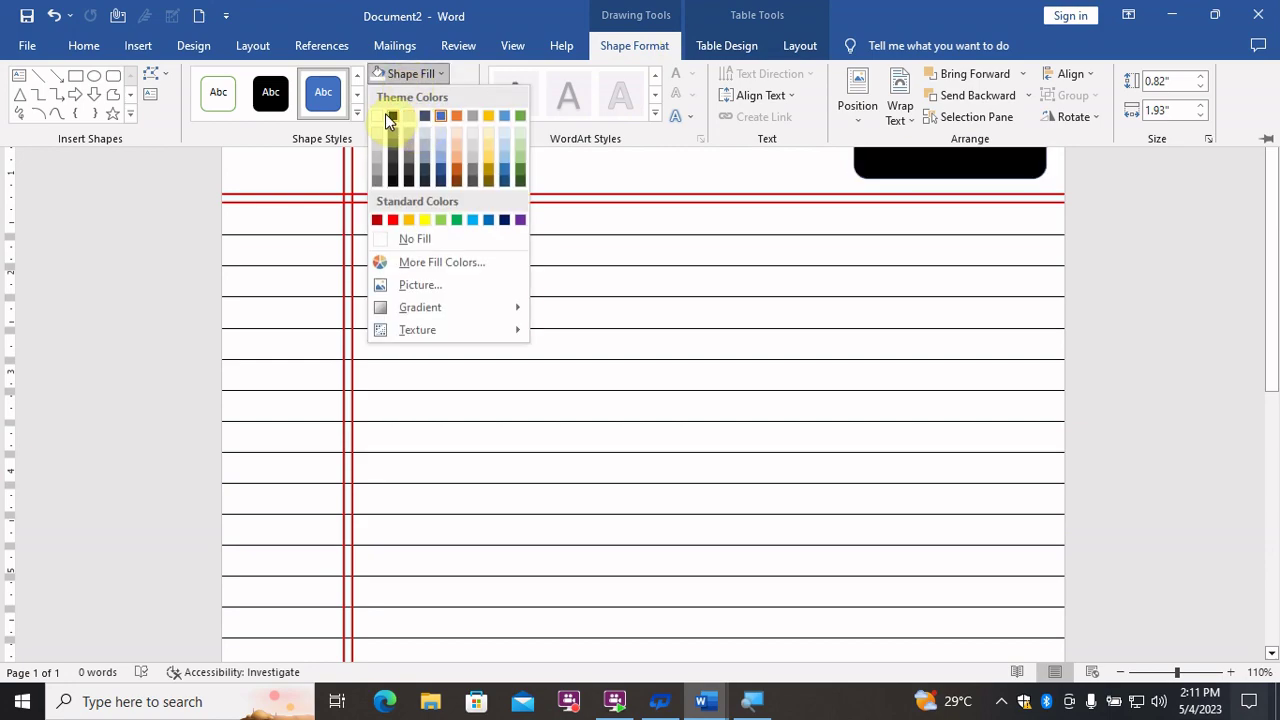
{"action": "left_click", "coordinate": [381, 117]}
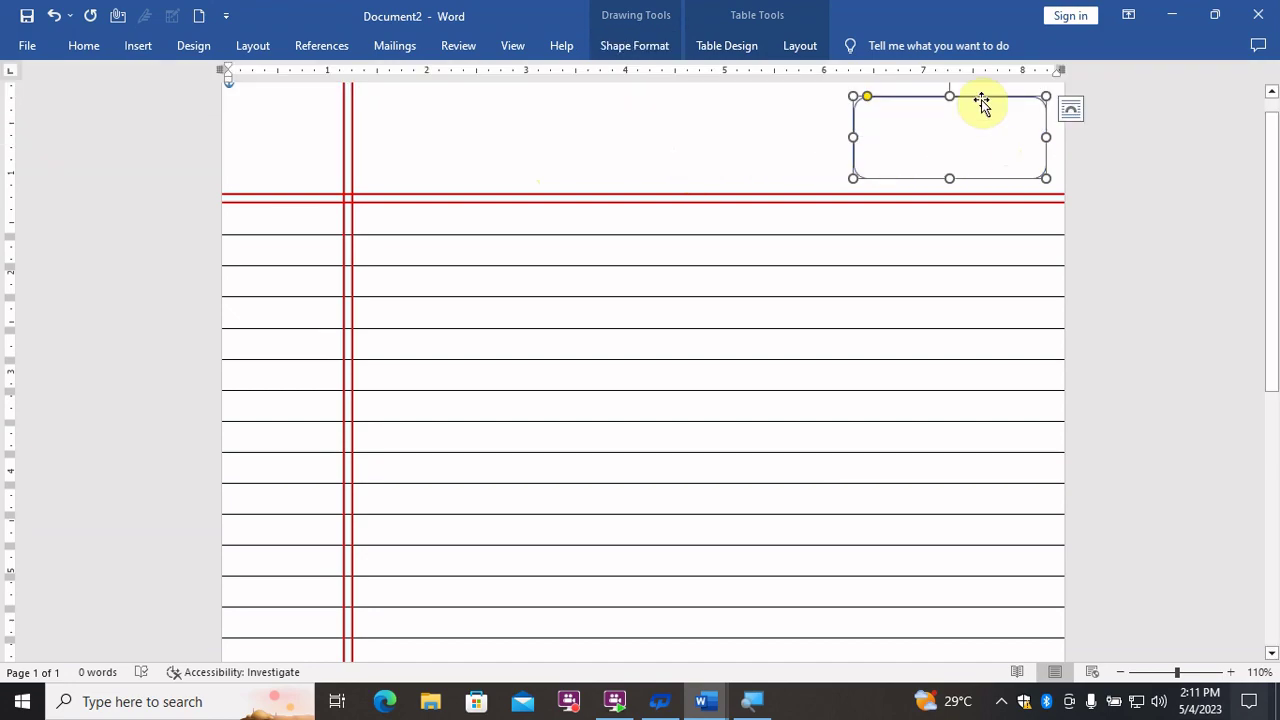
{"action": "right_click", "coordinate": [981, 102]}
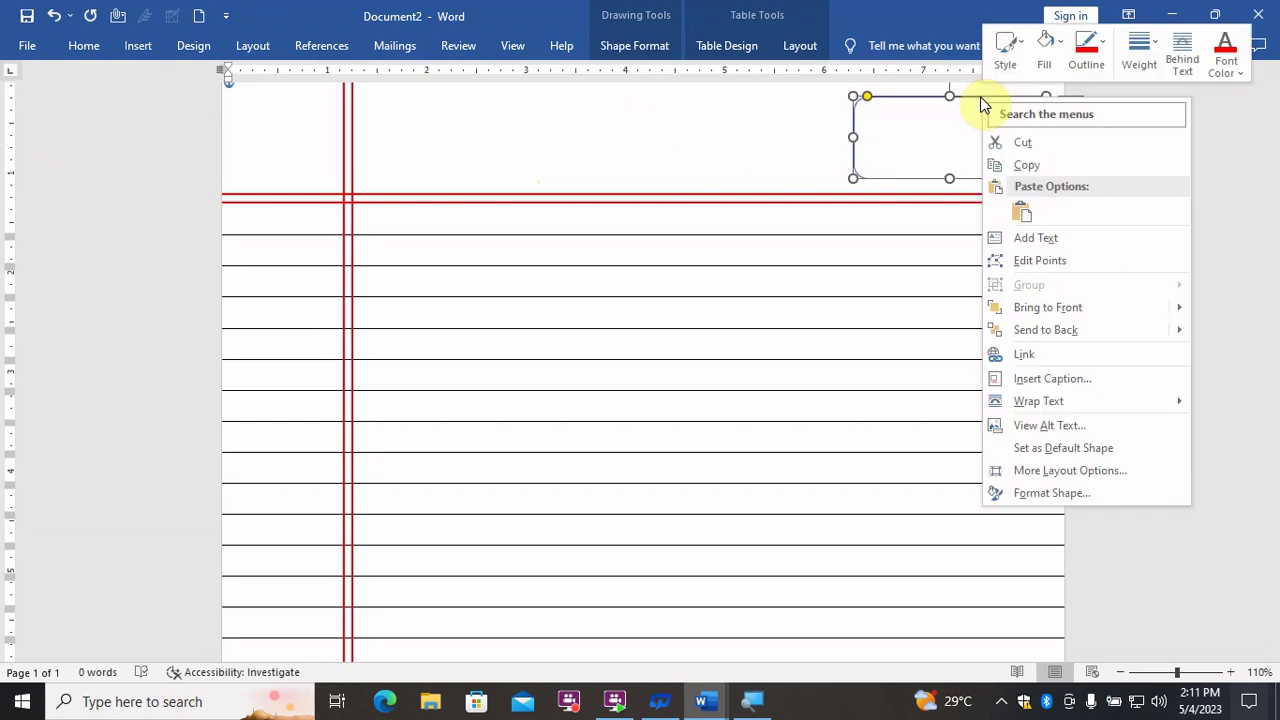
{"action": "left_click", "coordinate": [1059, 246]}
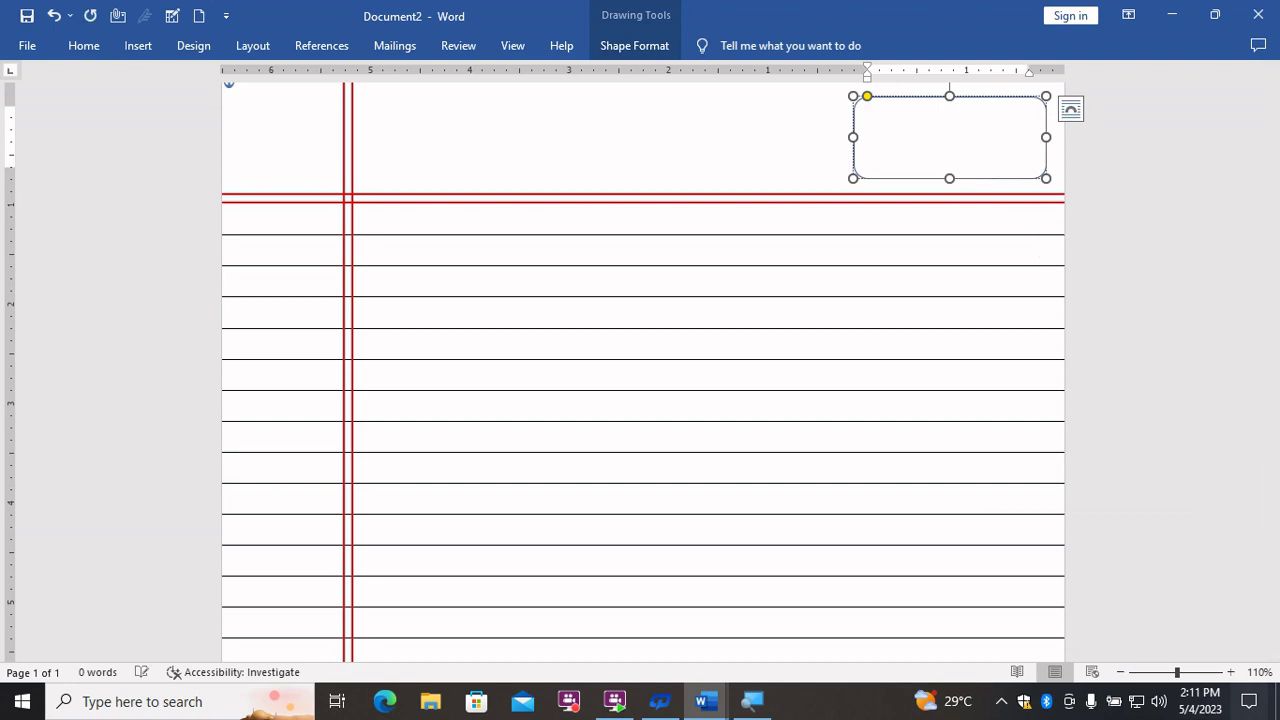
{"action": "type", "text": "DATE"}
Write 'DATE……' and 'PAGE……' as two red dotted fill-in lines inside the box.
{"action": "left_click", "coordinate": [903, 159]}
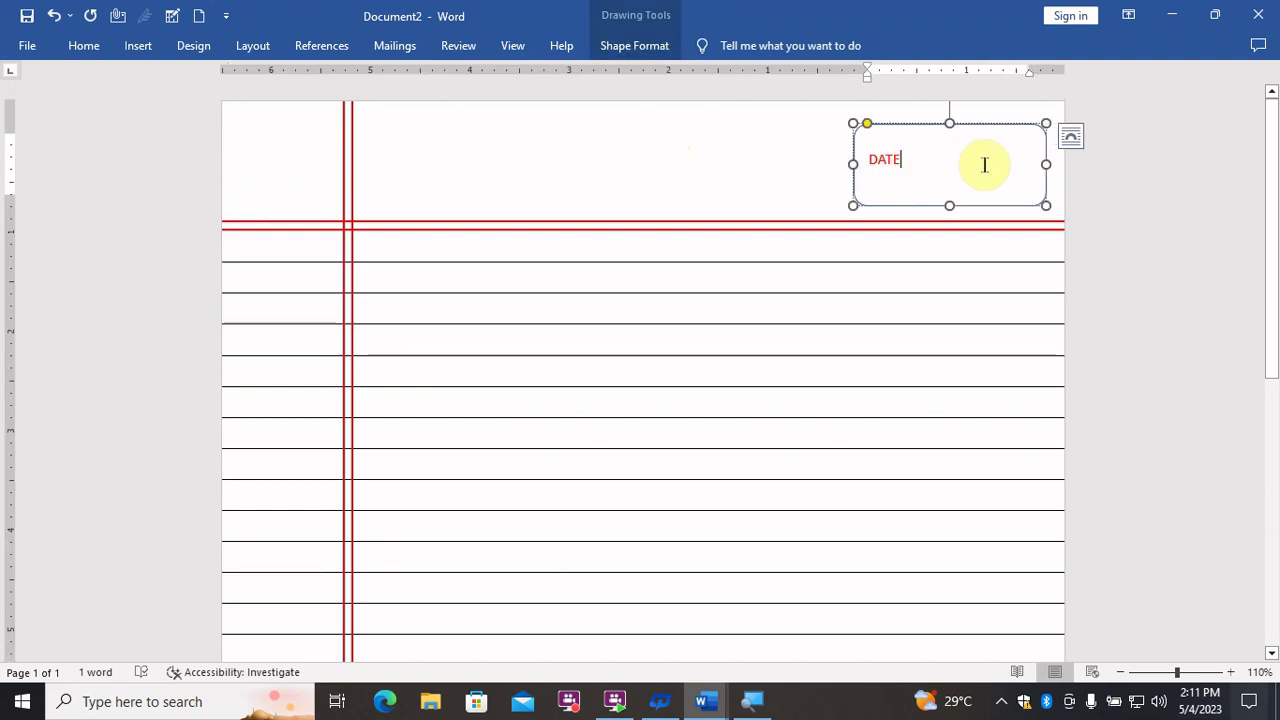
{"action": "type", "text": "........................"}
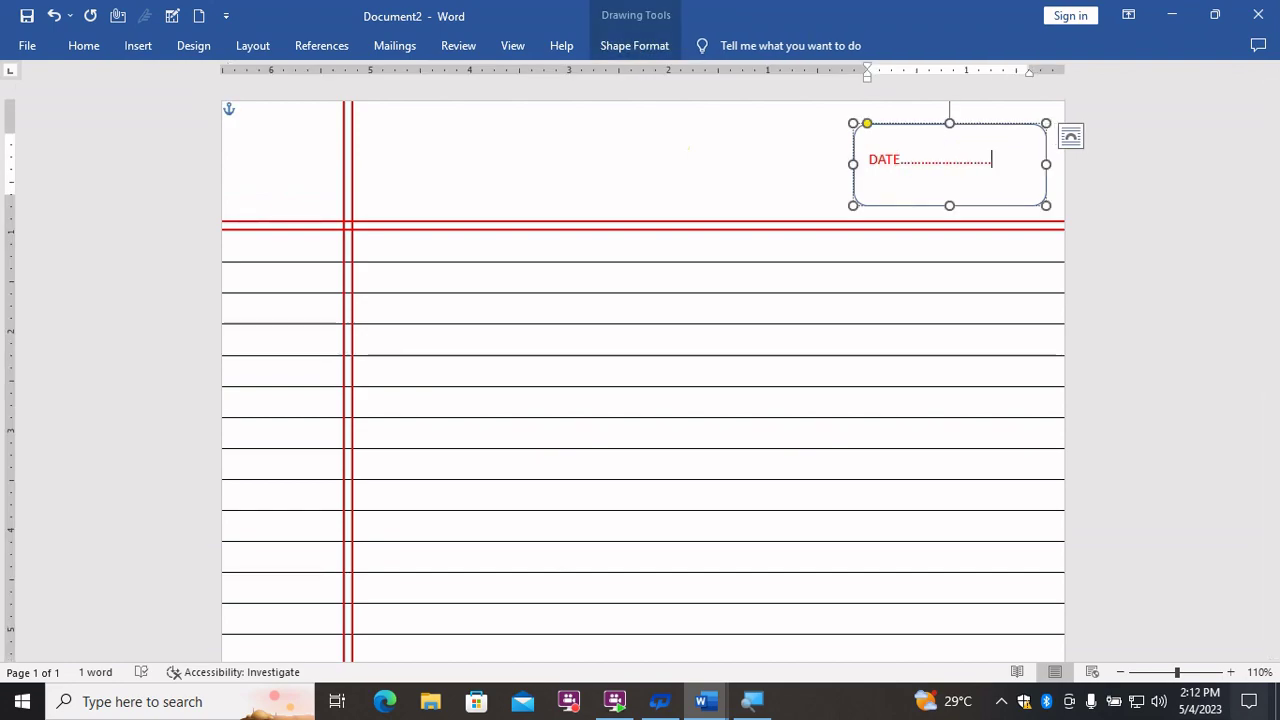
{"action": "key", "text": "Return"}
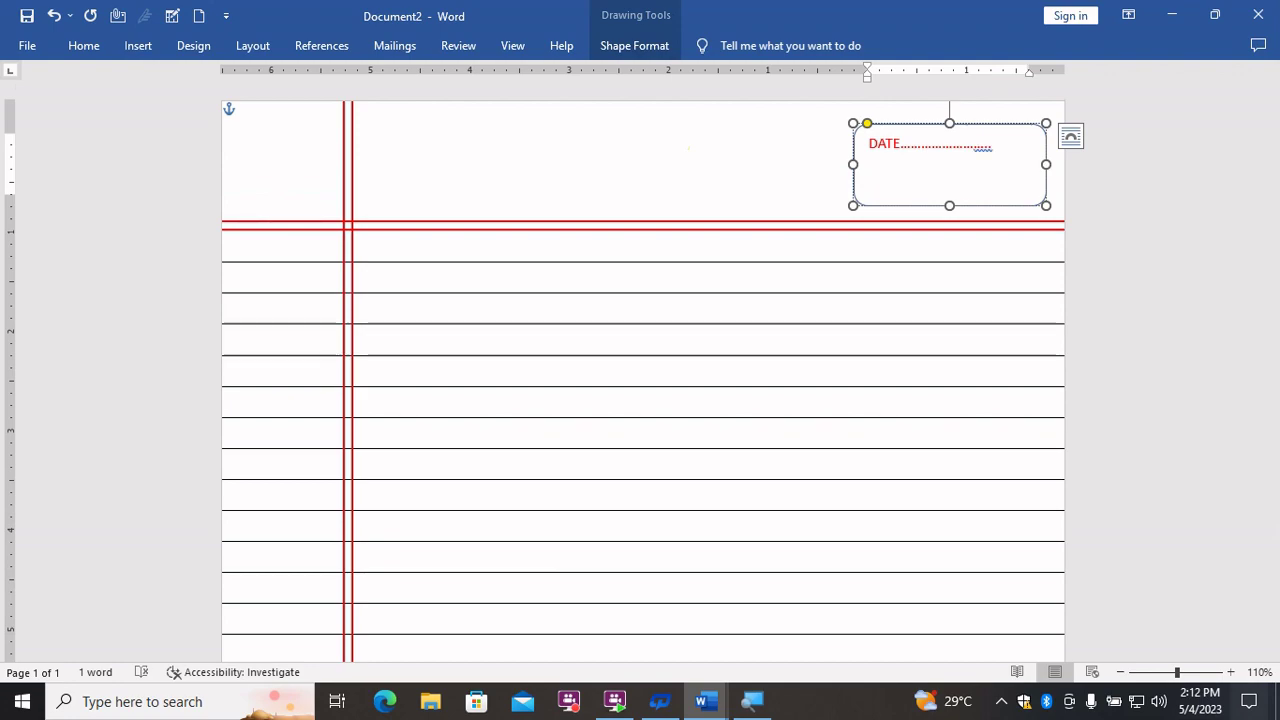
{"action": "type", "text": "PAGE........................."}
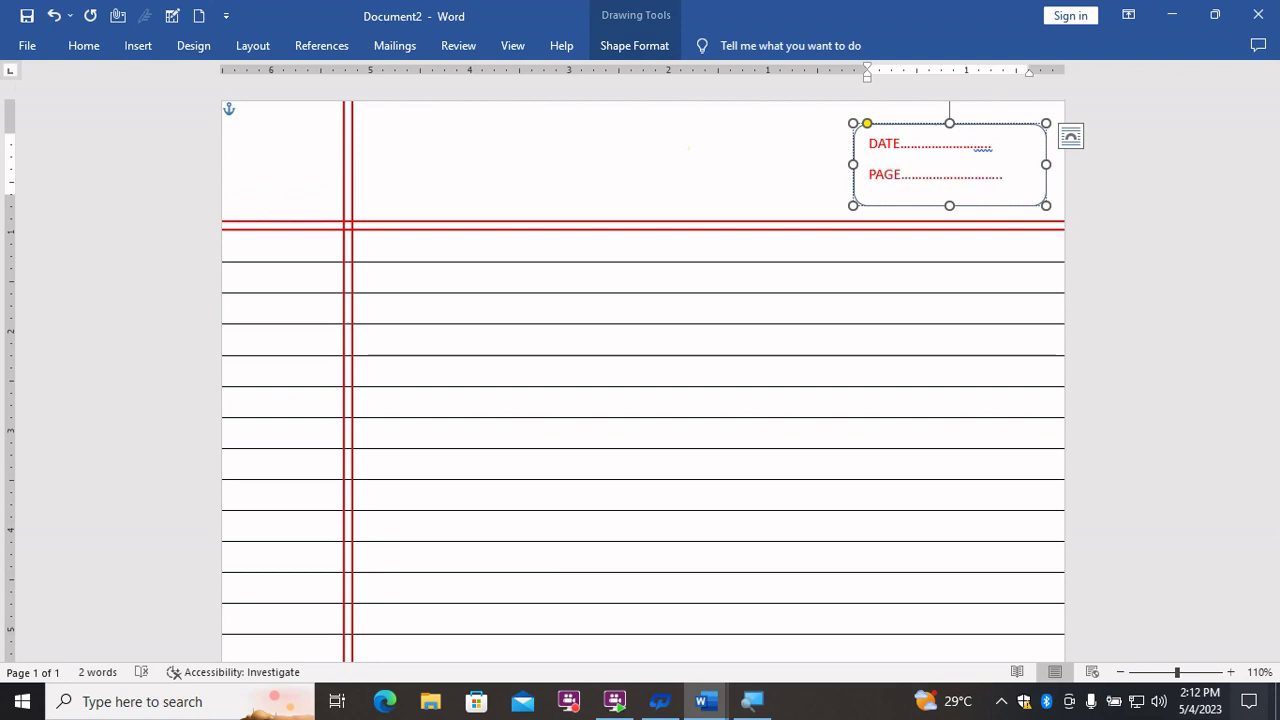
{"action": "key", "text": "BackSpace"}
Set the DATE/PAGE box's shape outline to a dark grey theme colour.
{"action": "left_click", "coordinate": [895, 124]}
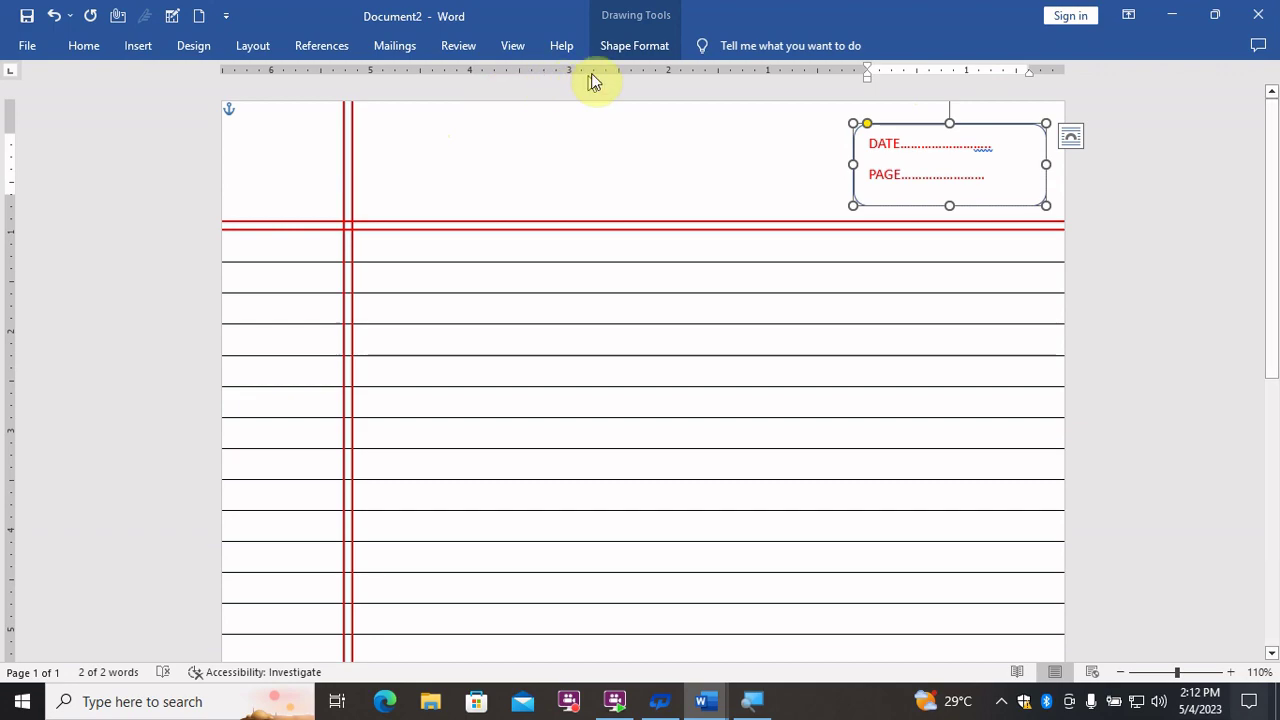
{"action": "left_click", "coordinate": [616, 47]}
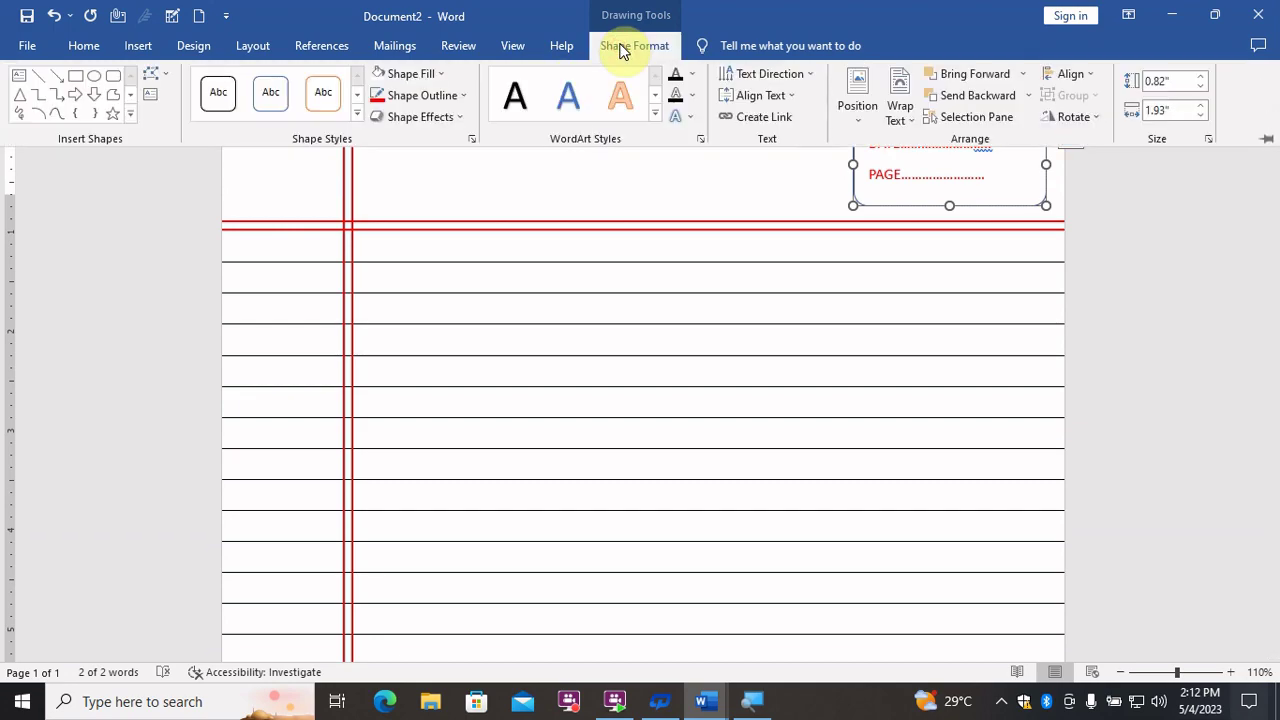
{"action": "left_click", "coordinate": [463, 97]}
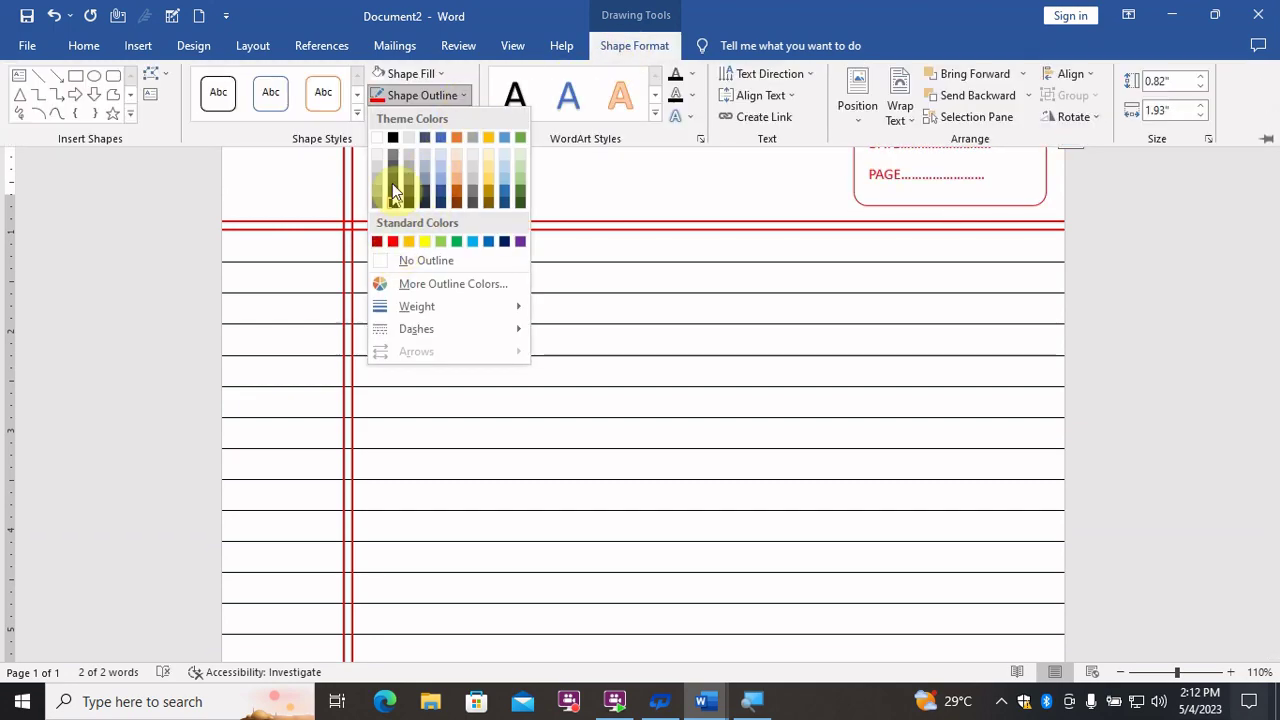
{"action": "left_click", "coordinate": [365, 220]}
{"action": "scroll", "coordinate": [365, 220], "scroll_direction": "down", "scroll_amount": 2}
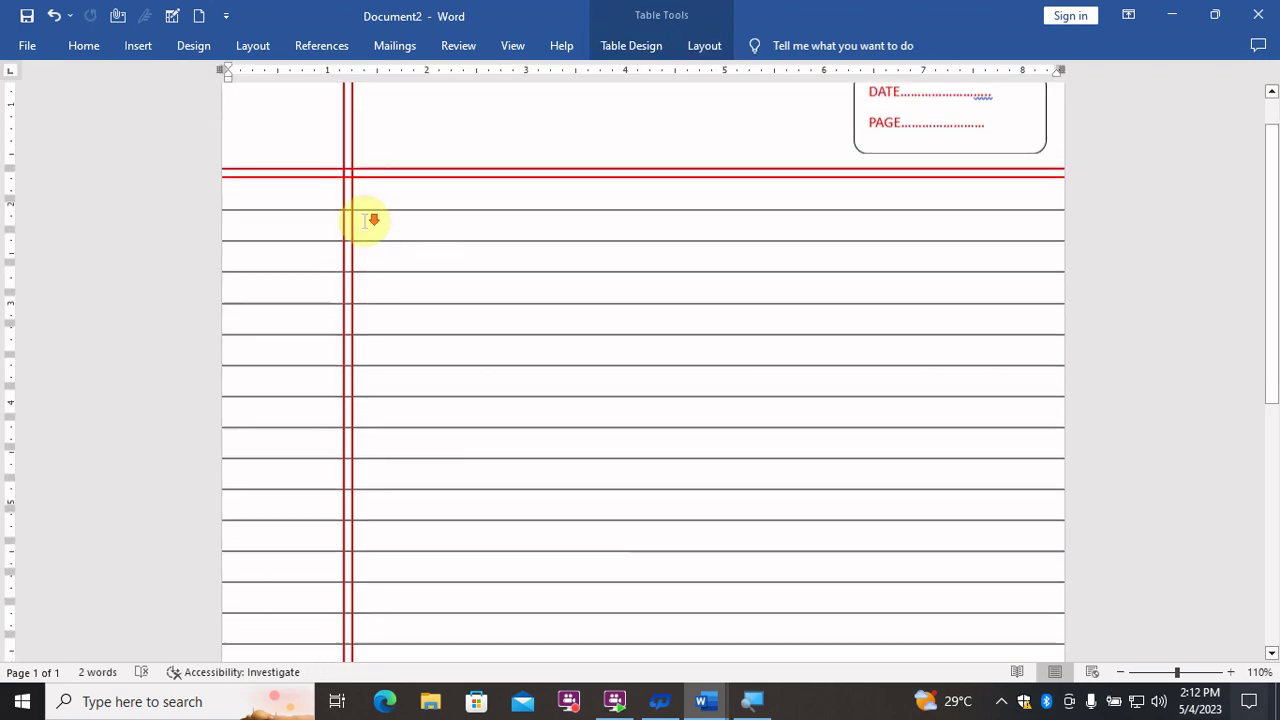
{"action": "scroll", "coordinate": [365, 220], "scroll_direction": "down", "scroll_amount": 3}
{"action": "scroll", "coordinate": [365, 220], "scroll_direction": "down", "scroll_amount": 3}
{"action": "scroll", "coordinate": [365, 220], "scroll_direction": "down", "scroll_amount": 2}
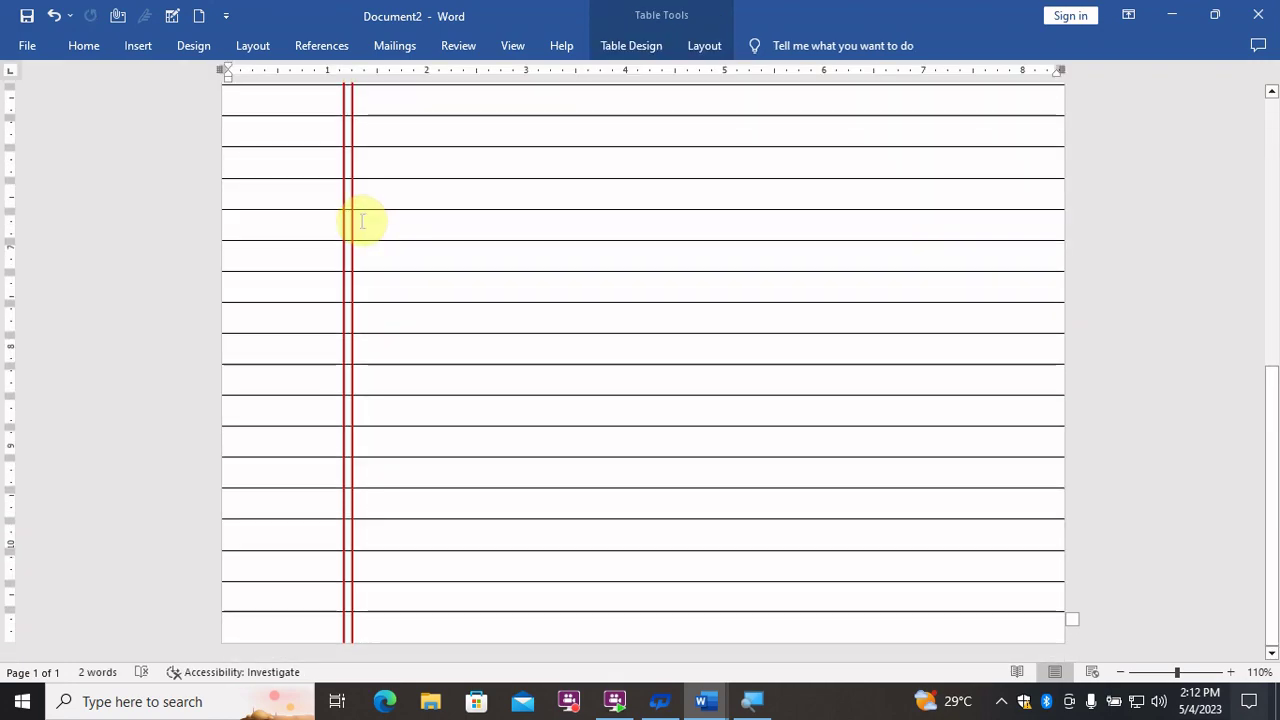
{"action": "key", "text": "ctrl+Home"}
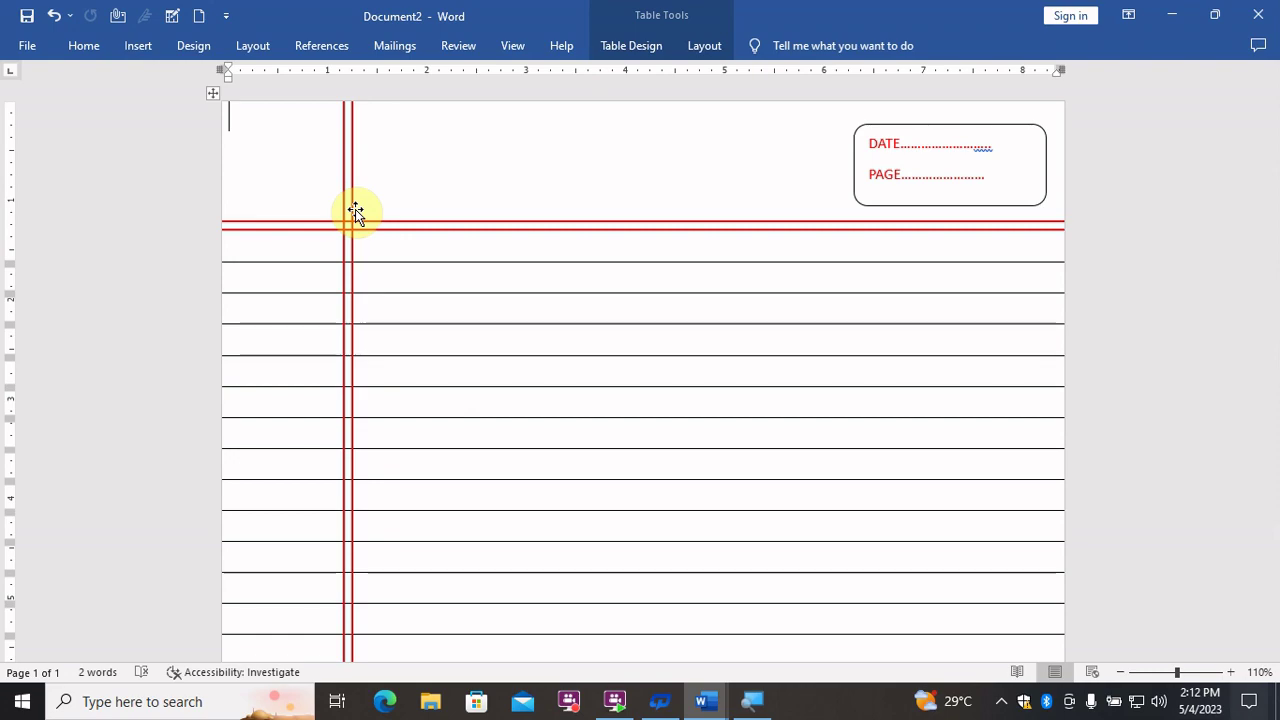